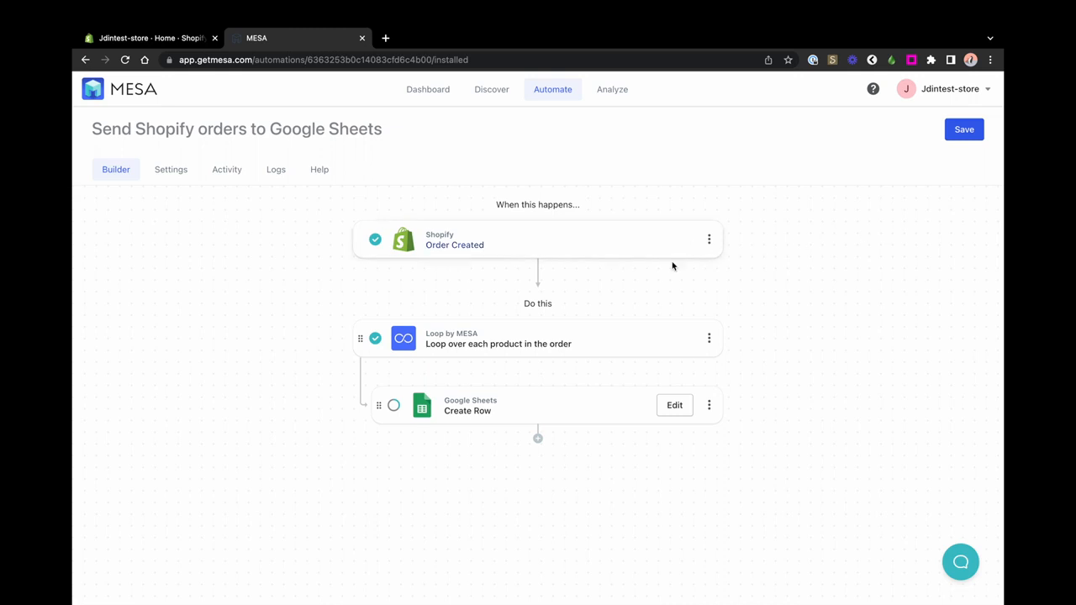
# Step: Review which values the step looping over each product in the order repeats on
pyautogui.click(653, 346)
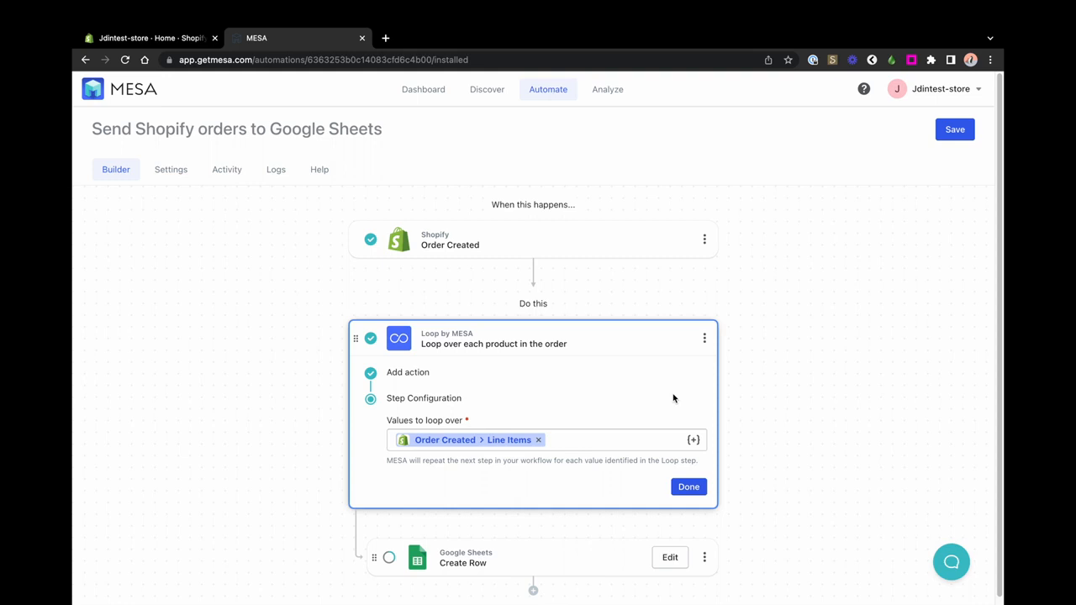
pyautogui.click(688, 487)
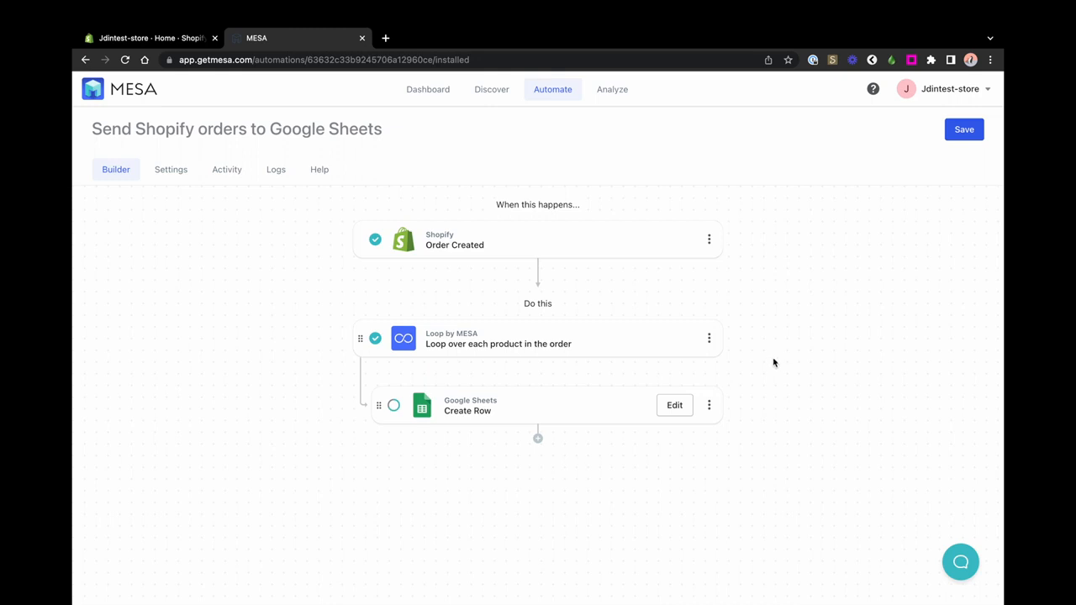
# Step: Add a Filter by MESA step between the Shopify Order Created trigger and the product loop
pyautogui.moveTo(539, 284)
pyautogui.click(539, 282)
pyautogui.click(497, 370)
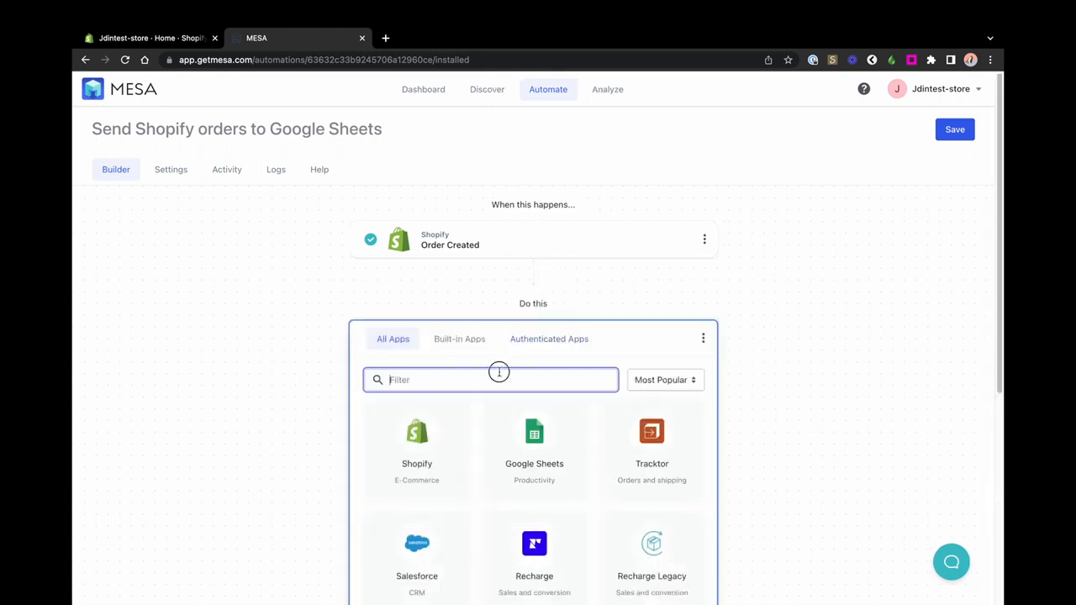
pyautogui.write('filter')
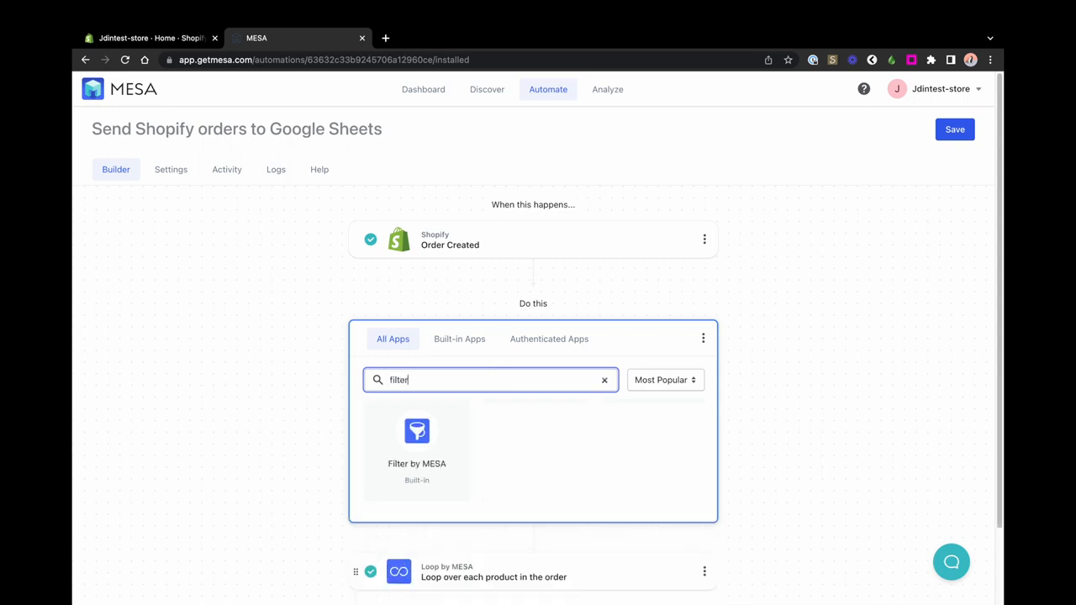
pyautogui.click(441, 439)
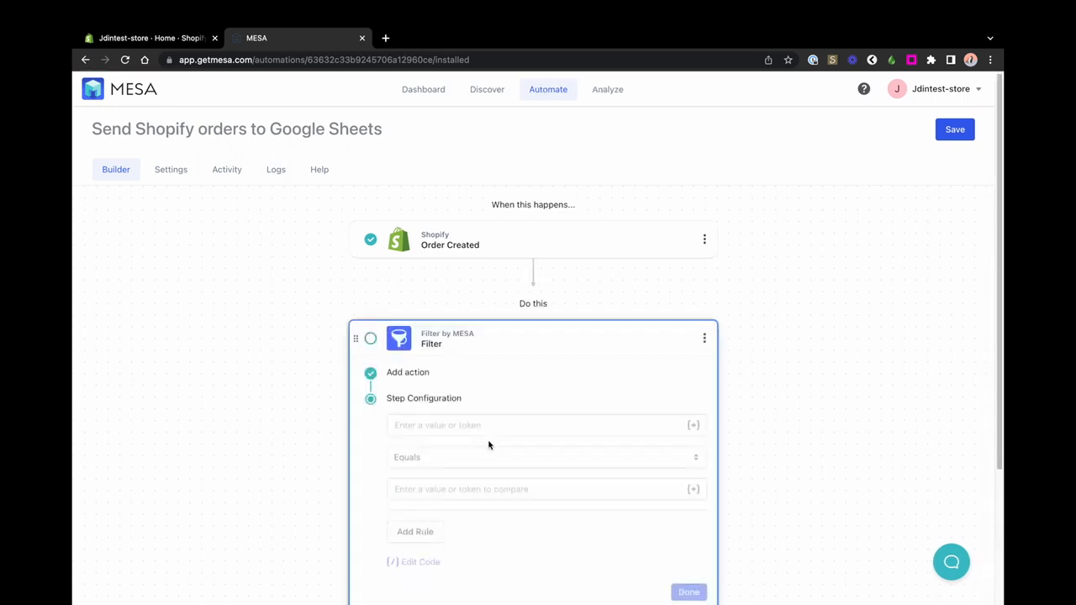
pyautogui.scroll(-2, 693, 433)
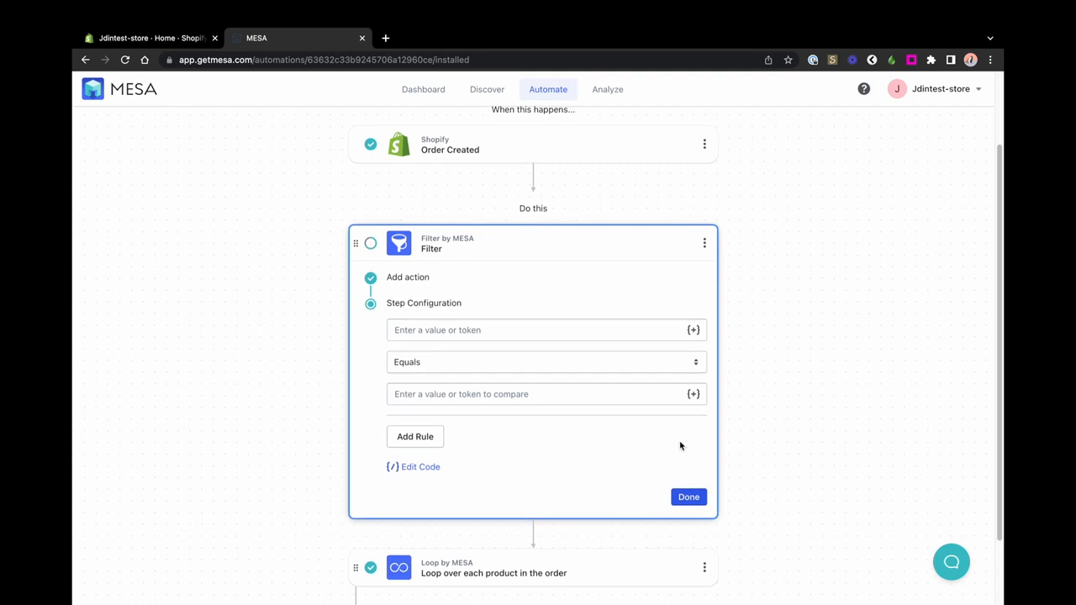
# Step: Configure the filter to require that the Order Created Financial Status equals "paid"
pyautogui.click(694, 332)
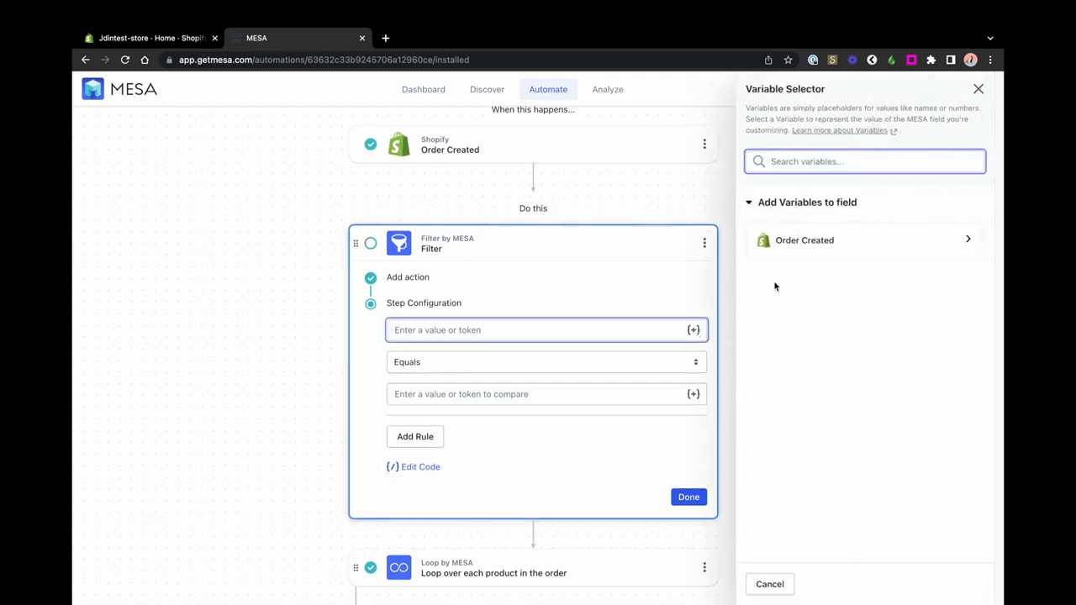
pyautogui.click(828, 253)
pyautogui.click(830, 185)
pyautogui.write('financial')
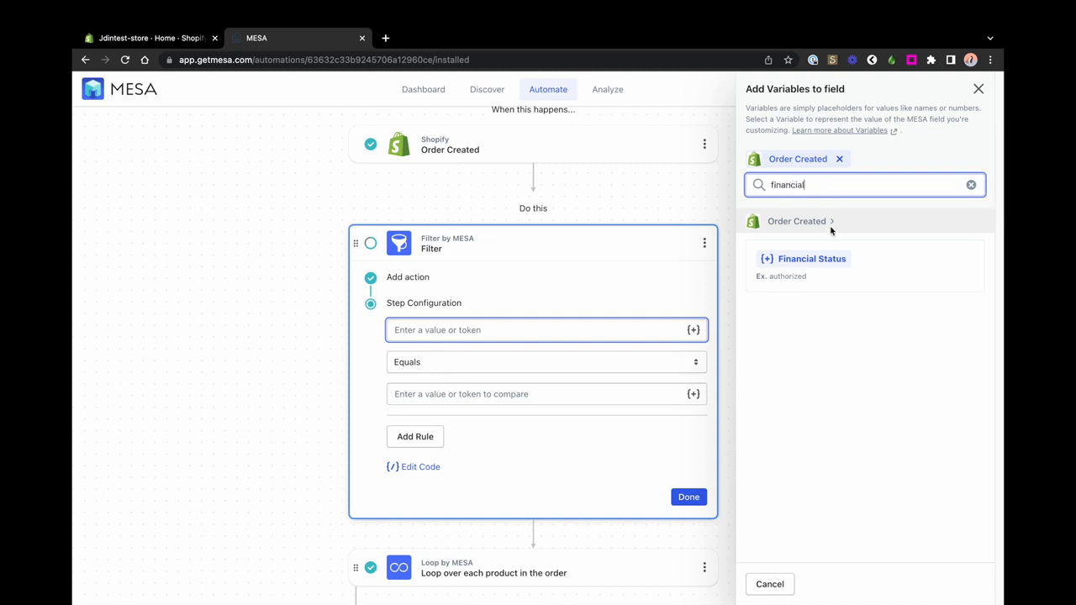
pyautogui.click(823, 257)
pyautogui.click(518, 393)
pyautogui.write('paid')
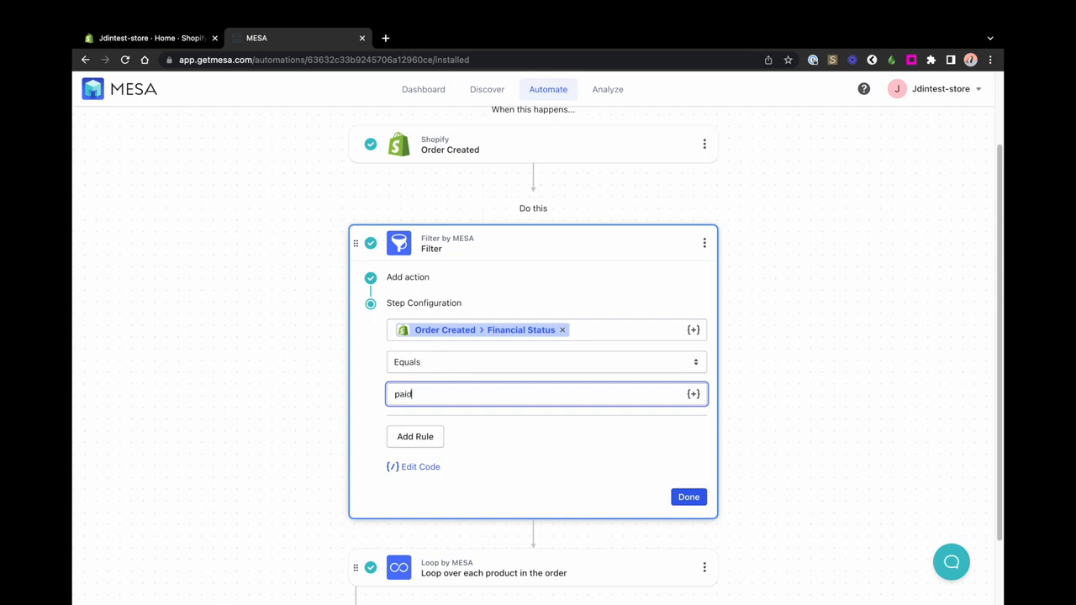
pyautogui.click(683, 496)
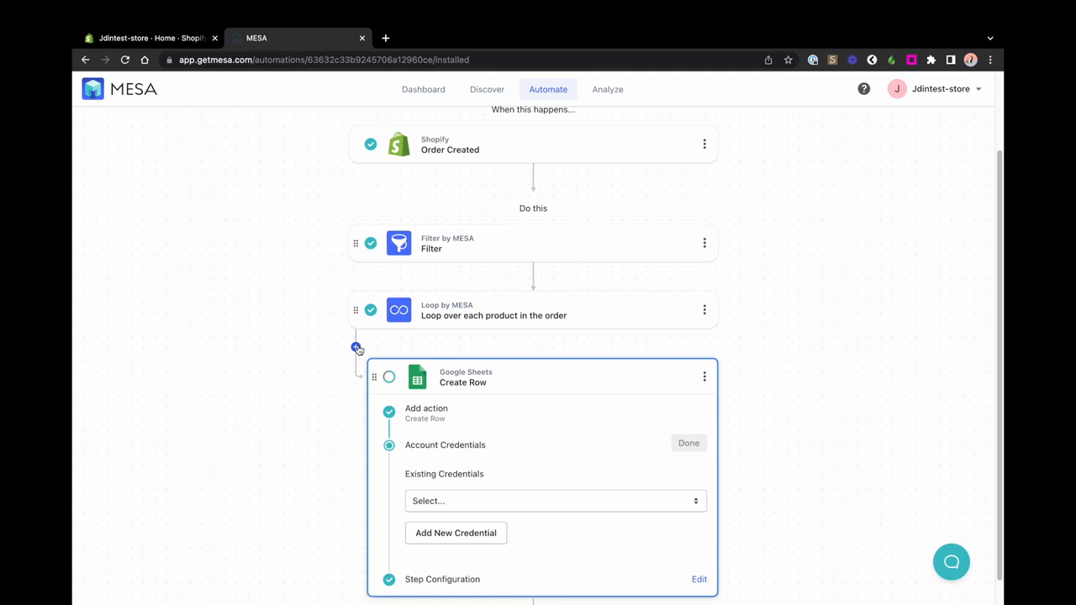
# Step: Add a second Filter by MESA step inside the loop, before the Google Sheets Create Row step
pyautogui.click(356, 348)
pyautogui.scroll(-2, 774, 460)
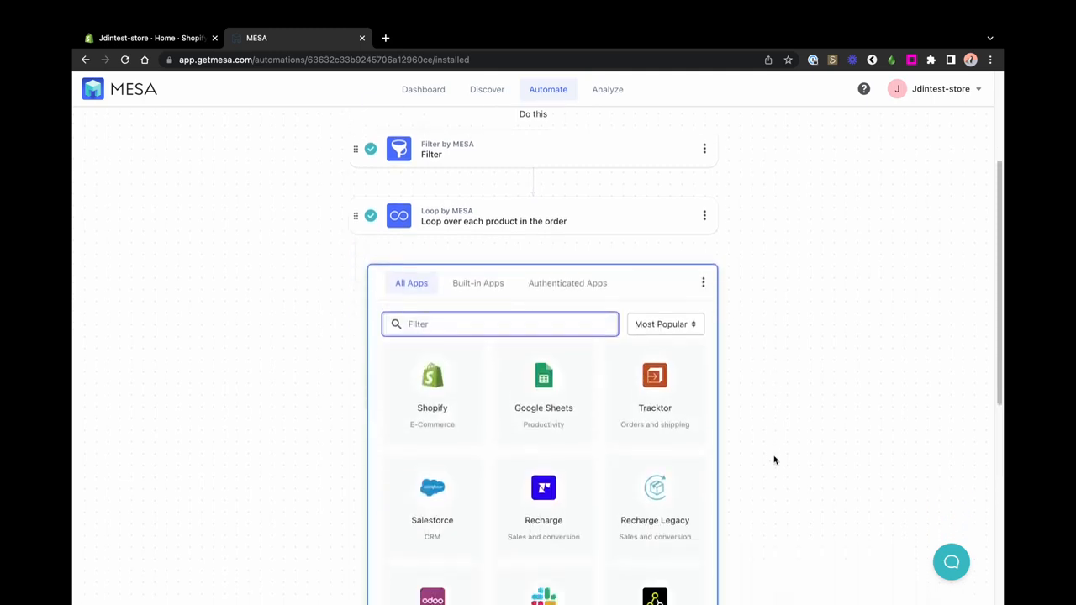
pyautogui.scroll(-1, 775, 460)
pyautogui.click(493, 283)
pyautogui.write('filter')
pyautogui.click(427, 329)
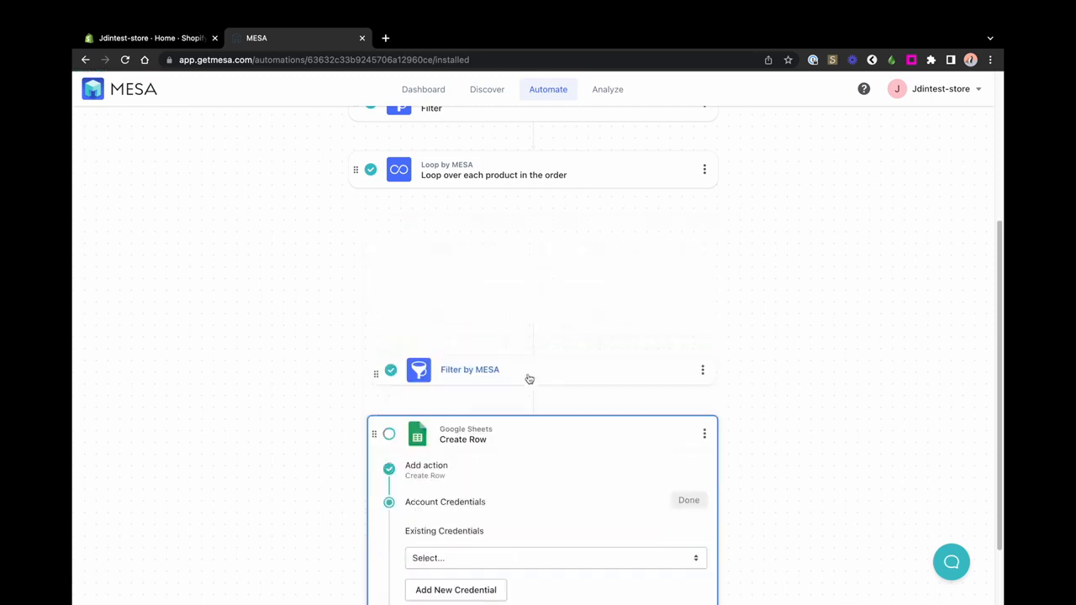
# Step: Configure the filter inside the loop to require that the looped product's Title equals "Birthday Bundle"
pyautogui.click(694, 323)
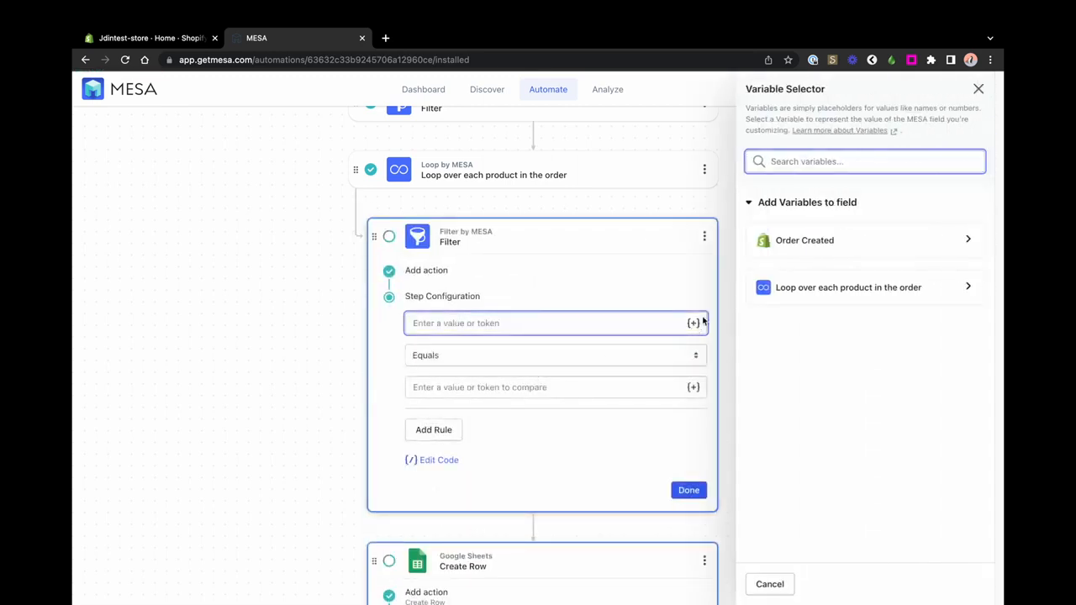
pyautogui.click(828, 290)
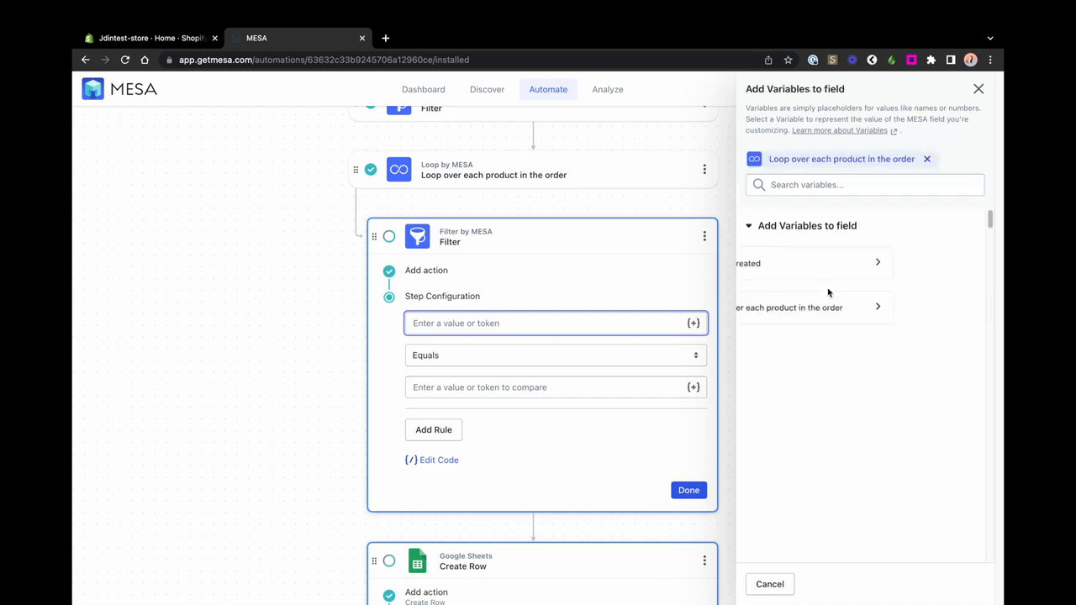
pyautogui.click(813, 191)
pyautogui.write('title')
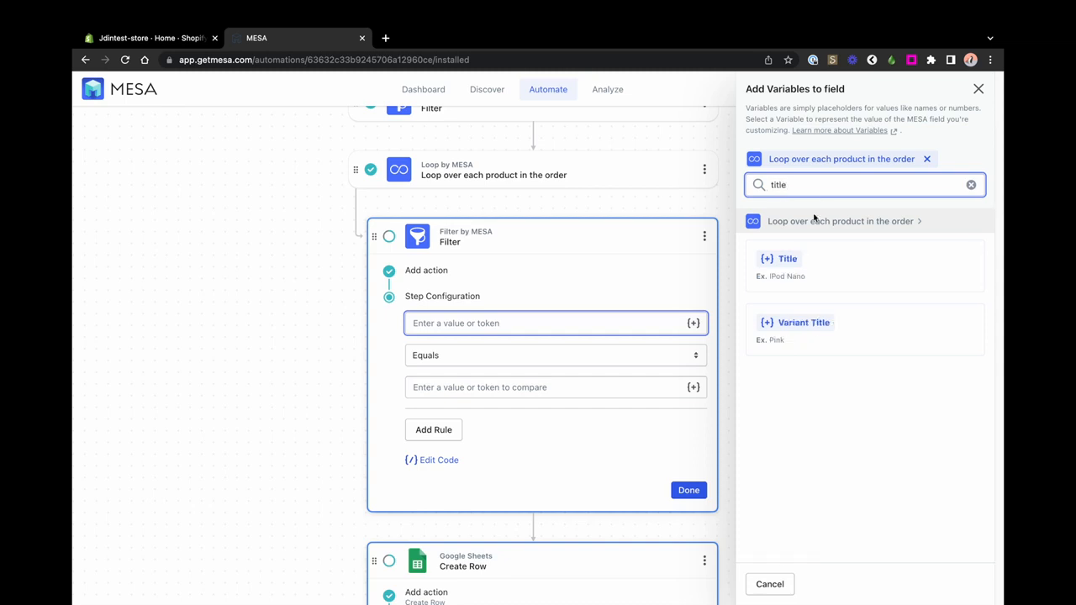
pyautogui.click(785, 259)
pyautogui.click(599, 387)
pyautogui.write('Birthday Bundle')
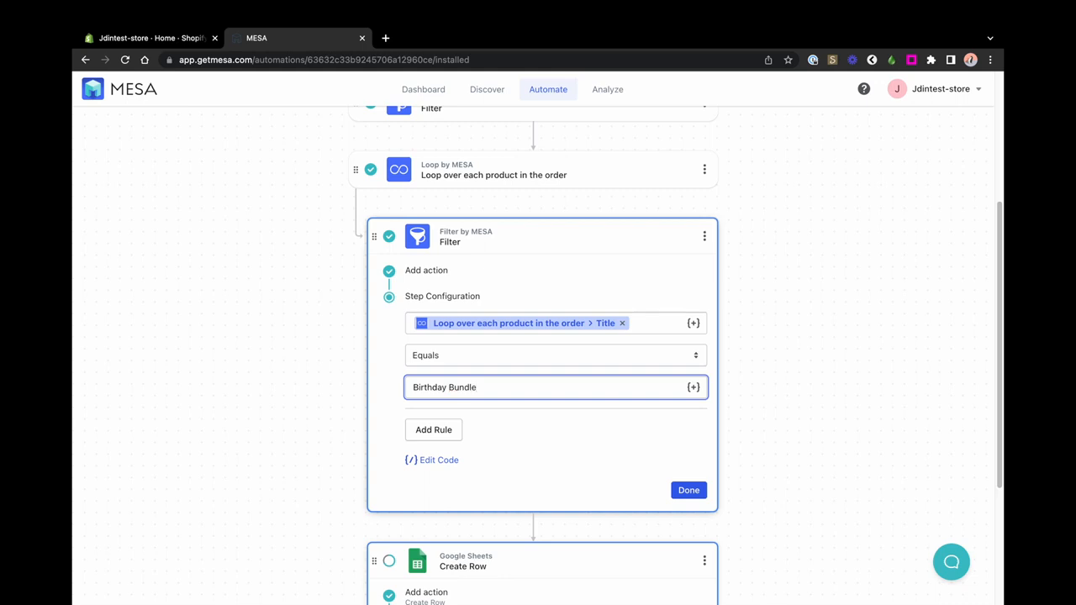
# Step: Recheck the financial status filter's rule and finish the configuration of both filter steps
pyautogui.scroll(2, 756, 357)
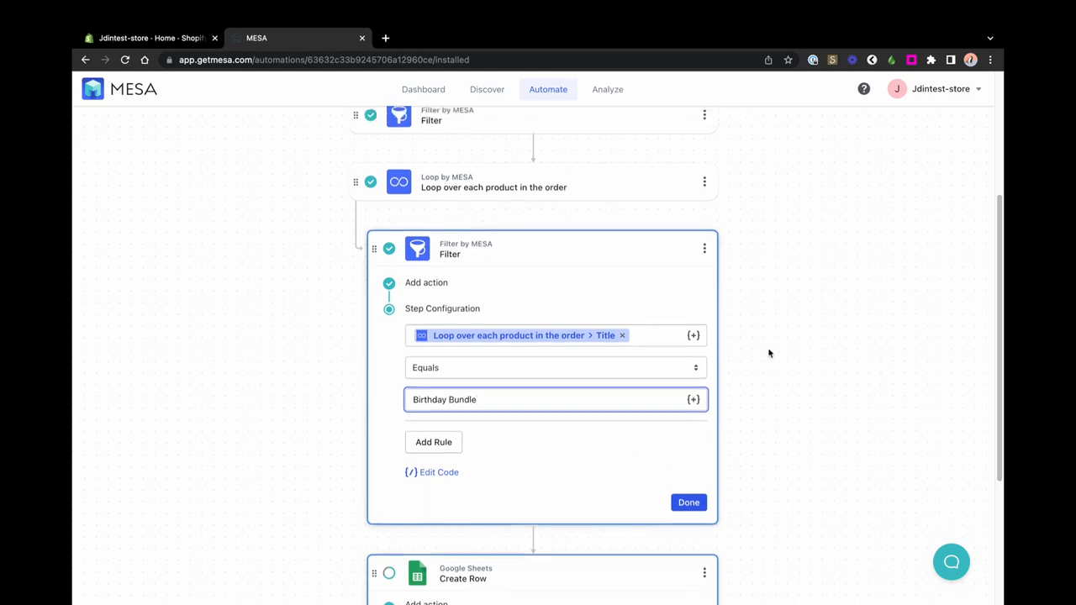
pyautogui.click(637, 183)
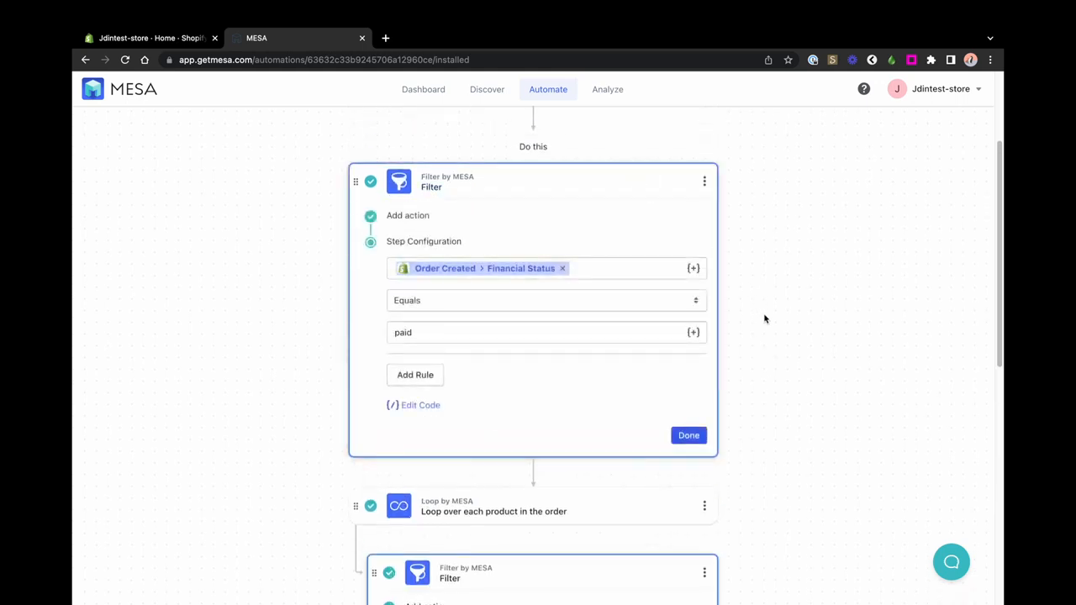
pyautogui.scroll(-3, 732, 367)
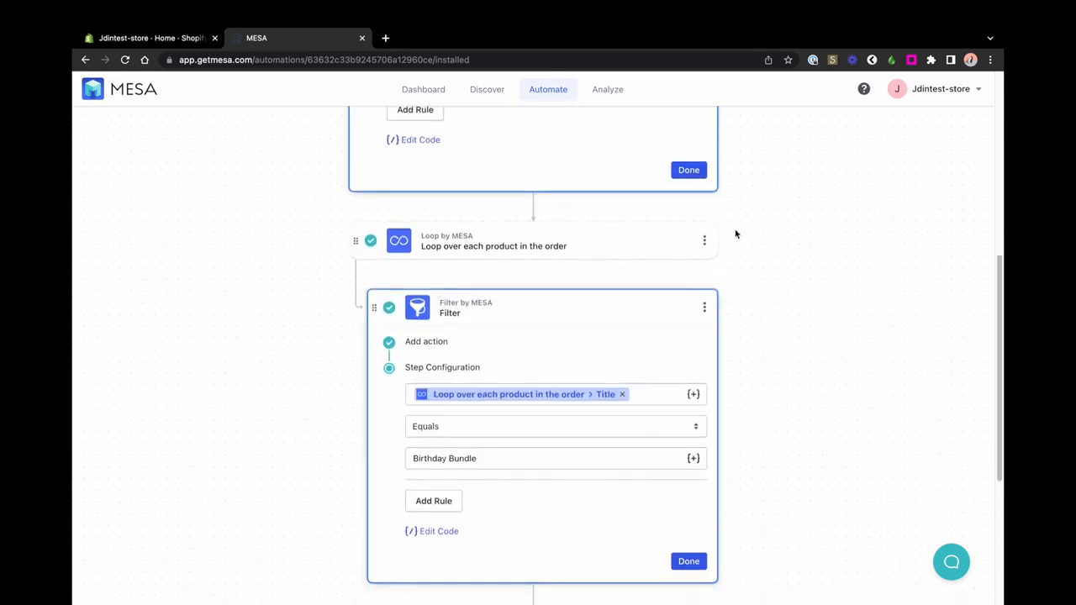
pyautogui.click(689, 170)
pyautogui.click(704, 304)
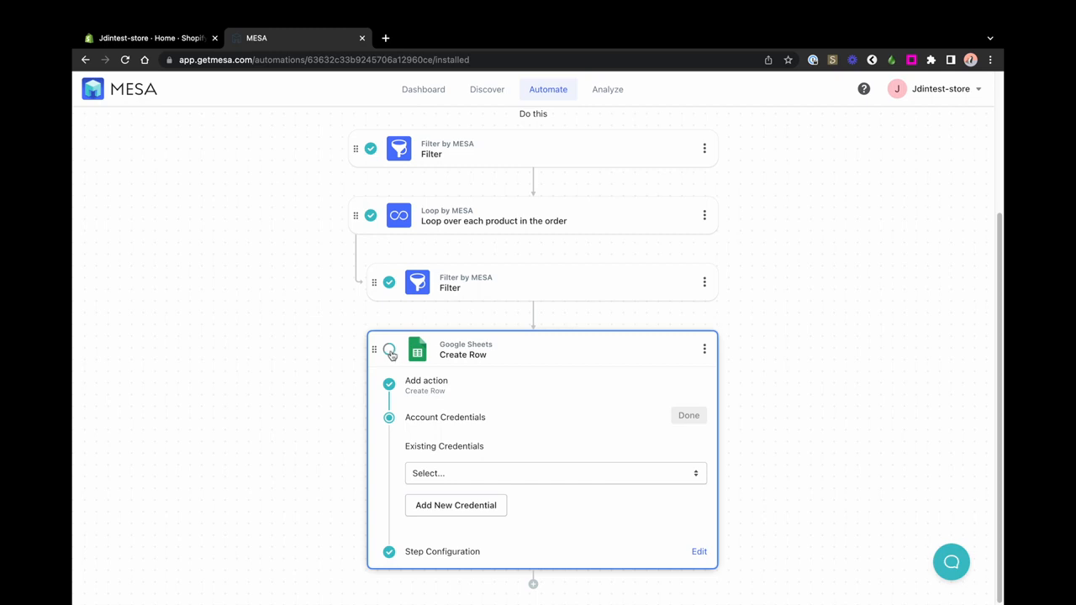
# Step: Add a new Google Sheets credential using the MESA Google app and allow Mesa access to the Google account
pyautogui.click(488, 510)
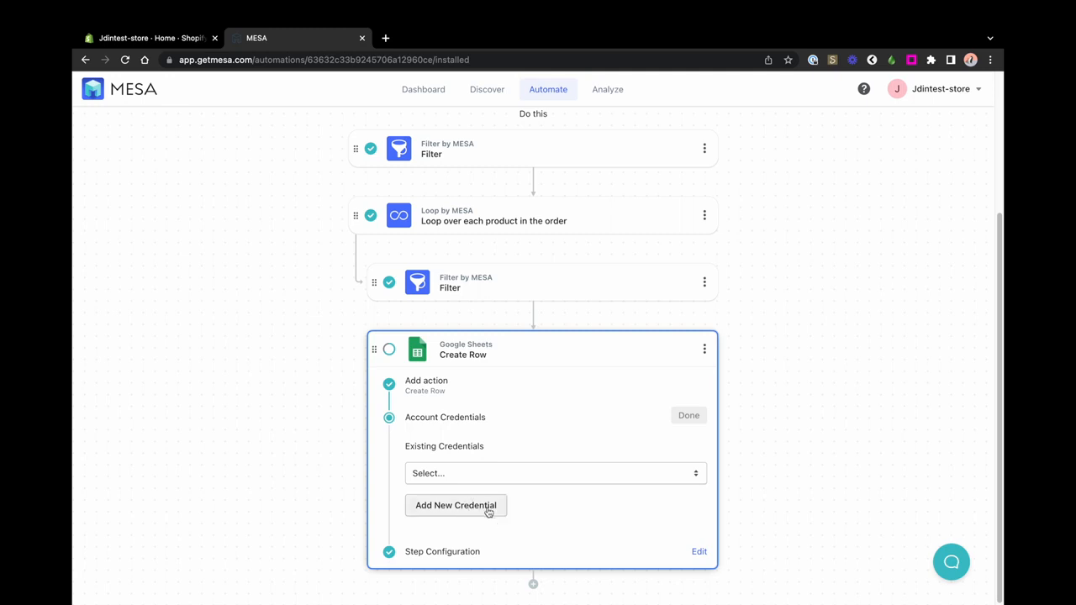
pyautogui.scroll(-1, 644, 447)
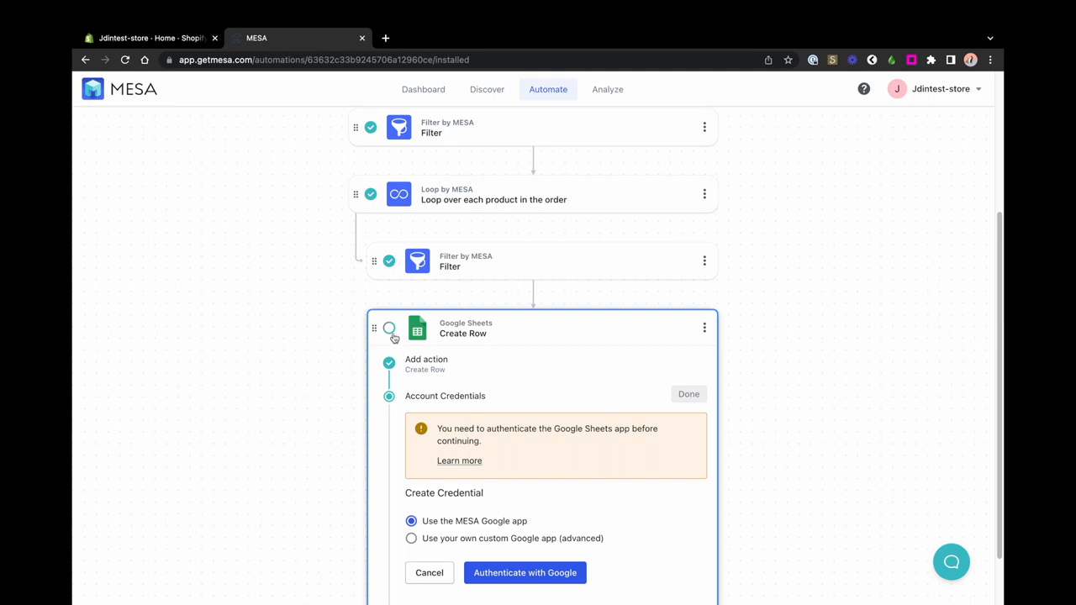
pyautogui.click(536, 574)
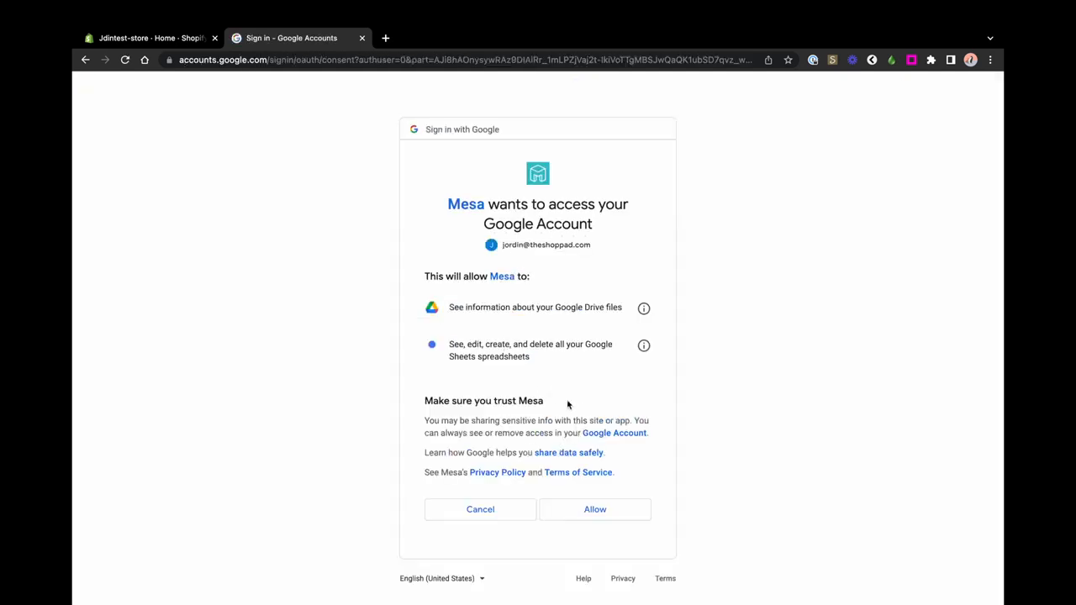
pyautogui.click(620, 514)
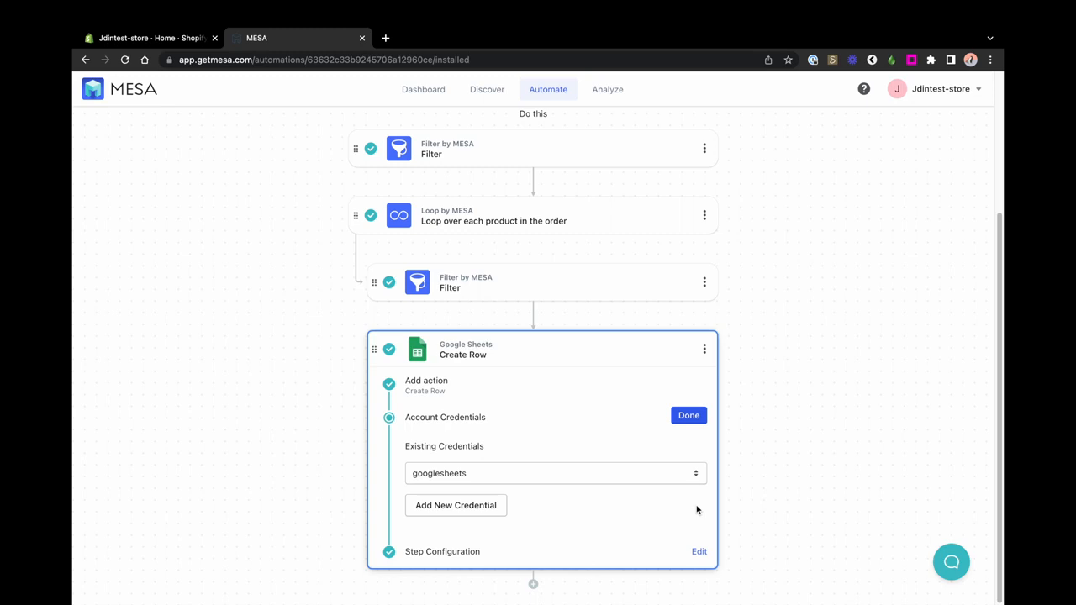
# Step: Create a new spreadsheet named "Paid Birthday Bundle Orders" for the Create Row step and dismiss the template help
pyautogui.click(700, 554)
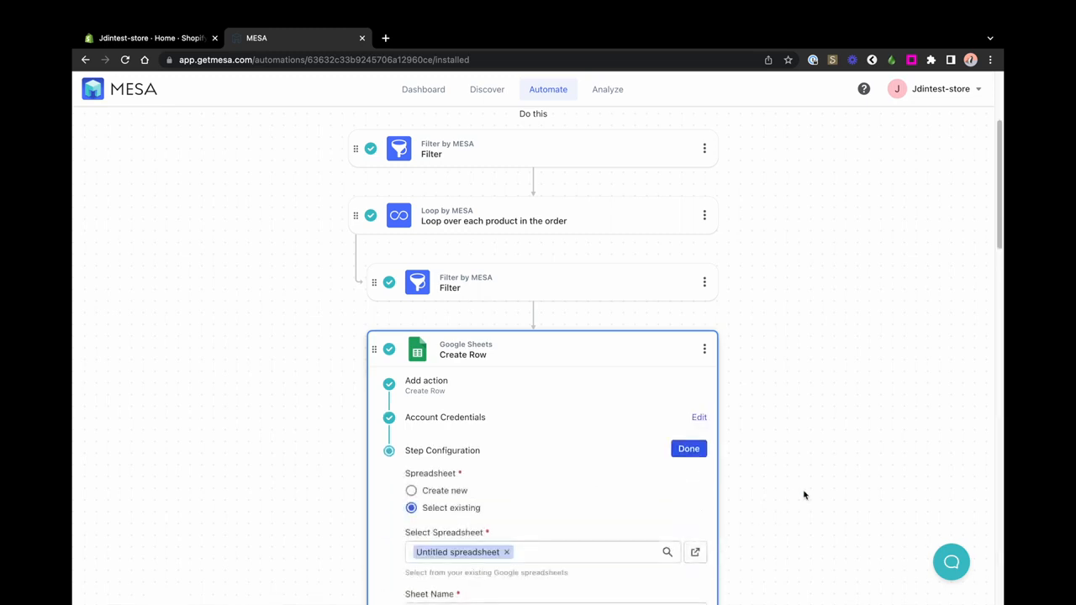
pyautogui.scroll(-3, 795, 498)
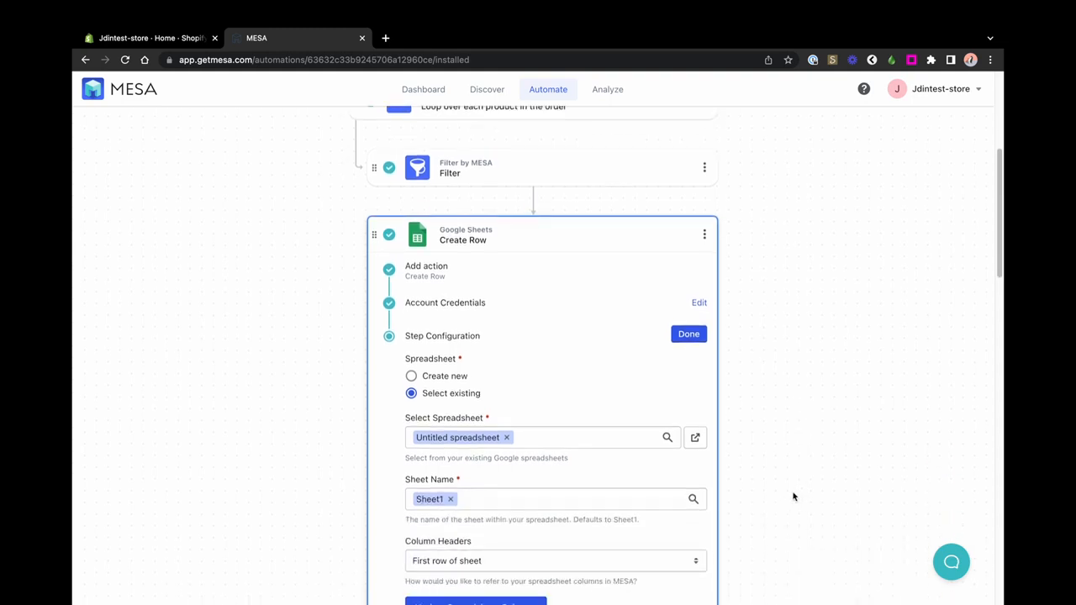
pyautogui.click(412, 377)
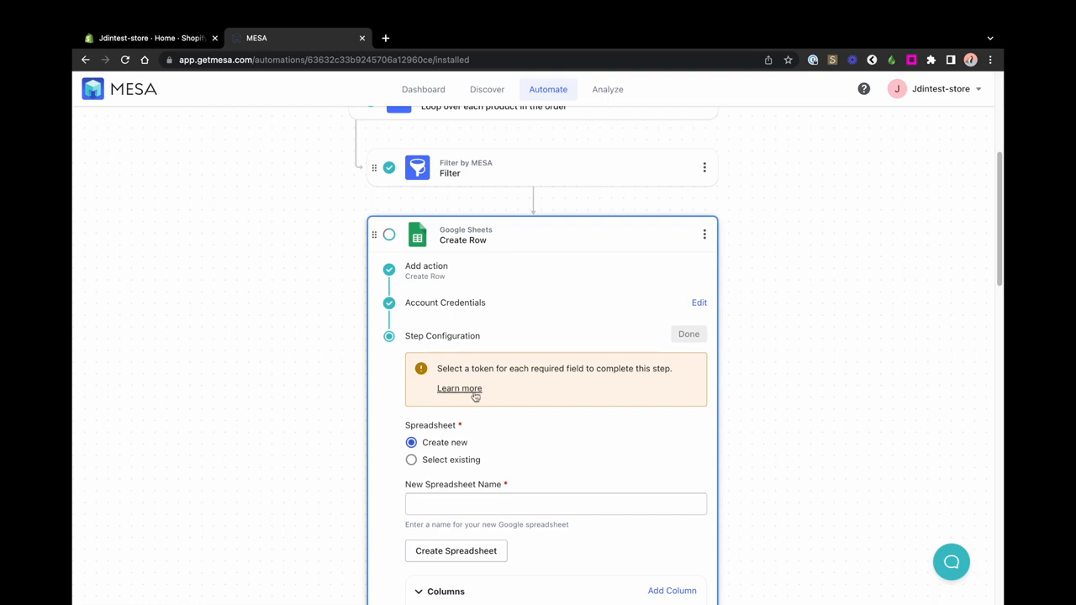
pyautogui.scroll(-2, 838, 498)
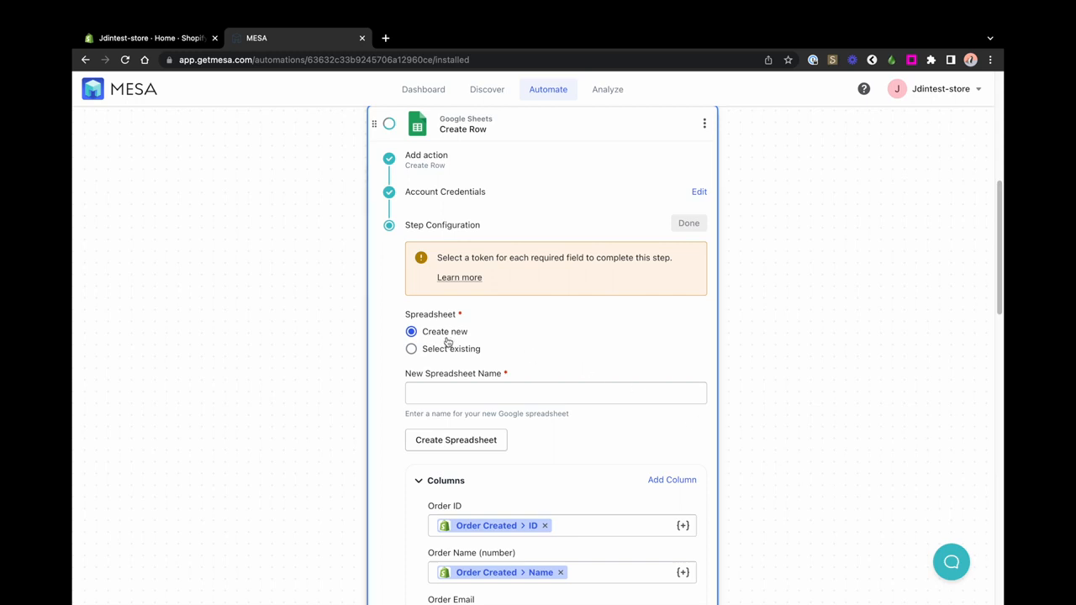
pyautogui.click(490, 391)
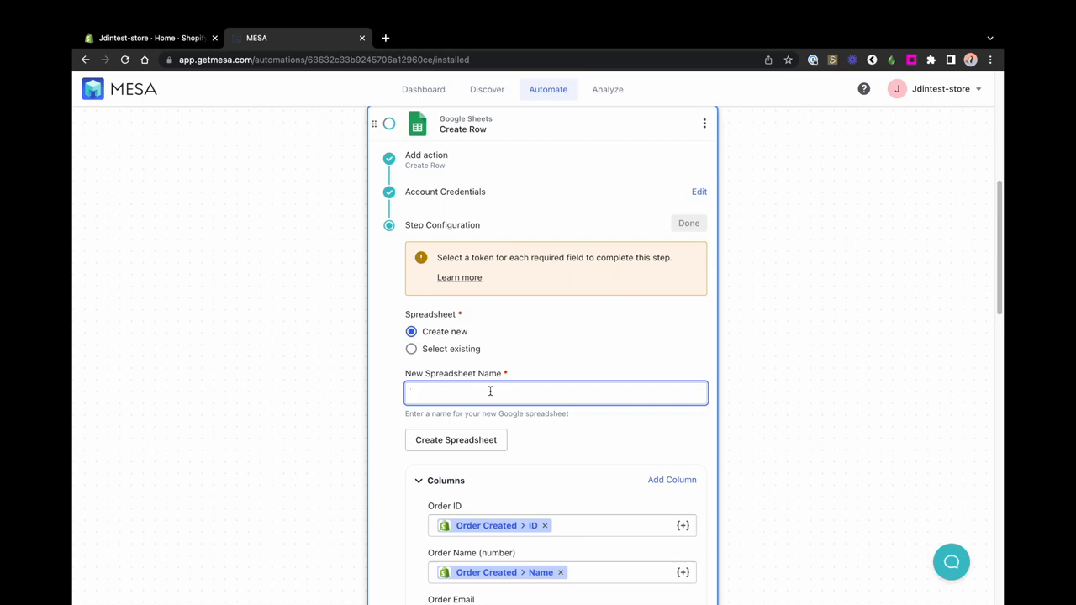
pyautogui.write('Paid Birthday Bundle Orders')
pyautogui.click(484, 450)
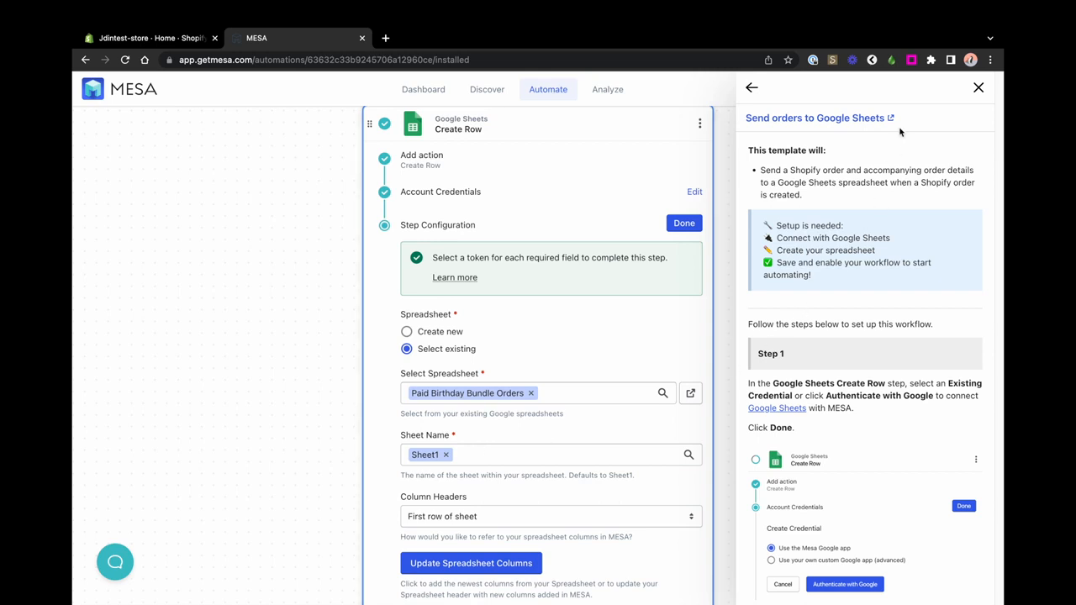
pyautogui.click(979, 88)
# Step: Open the linked Paid Birthday Bundle Orders spreadsheet and add the headers "Customer Tags" in X1 and "Order Count" in Y1
pyautogui.scroll(-3, 608, 485)
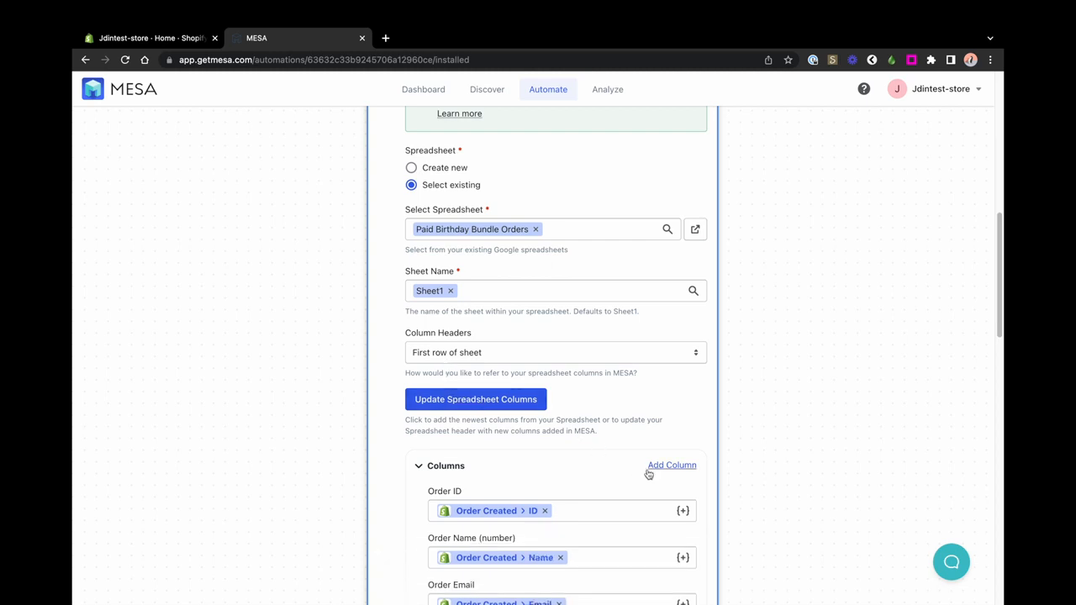
pyautogui.scroll(-1, 648, 471)
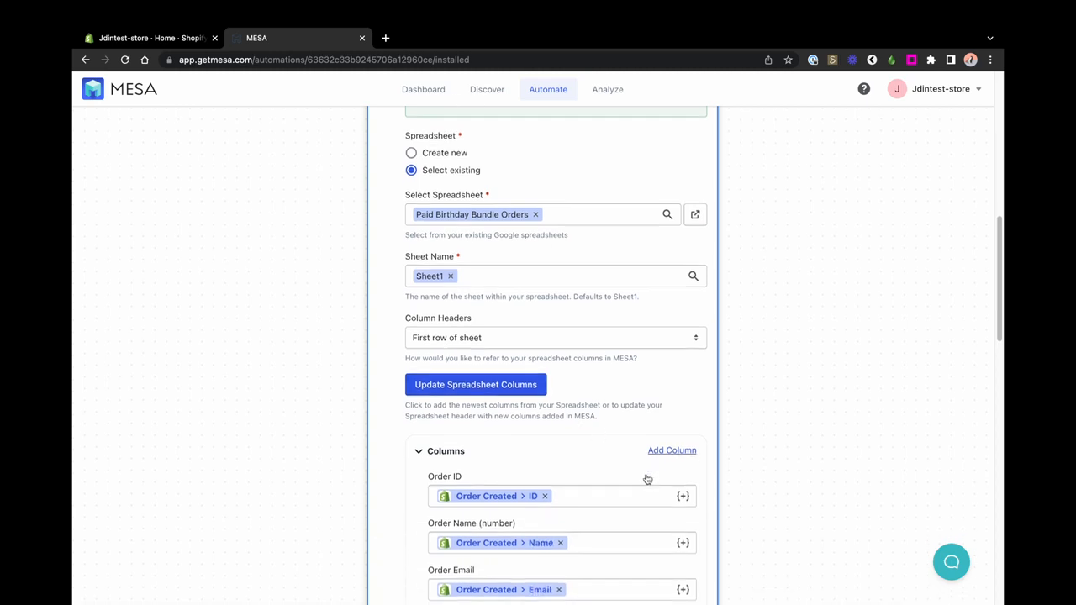
pyautogui.click(695, 207)
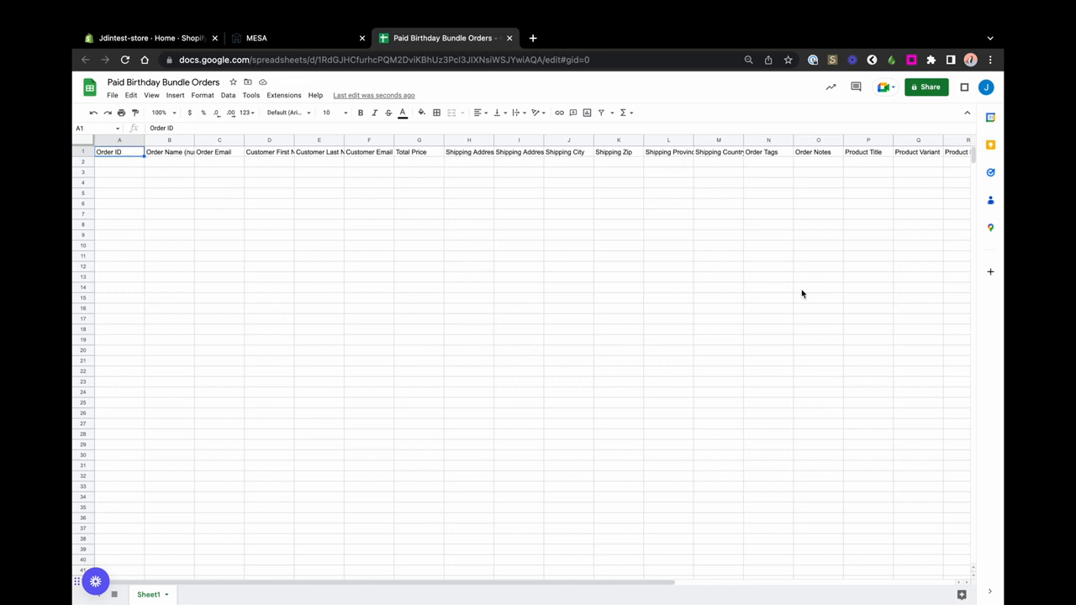
pyautogui.moveTo(502, 583); pyautogui.dragTo(763, 557)
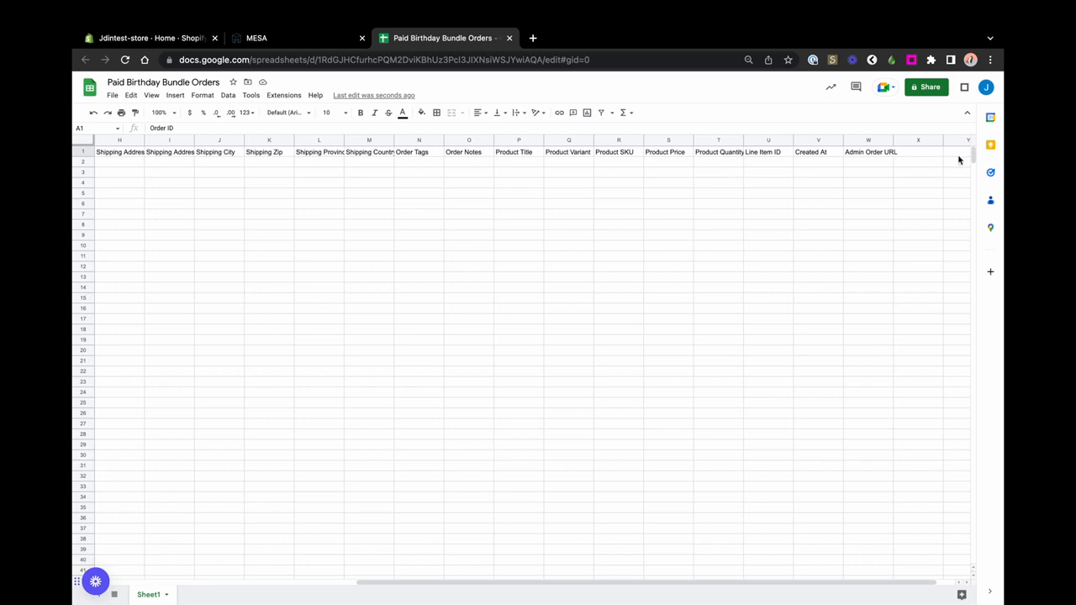
pyautogui.doubleClick(931, 151)
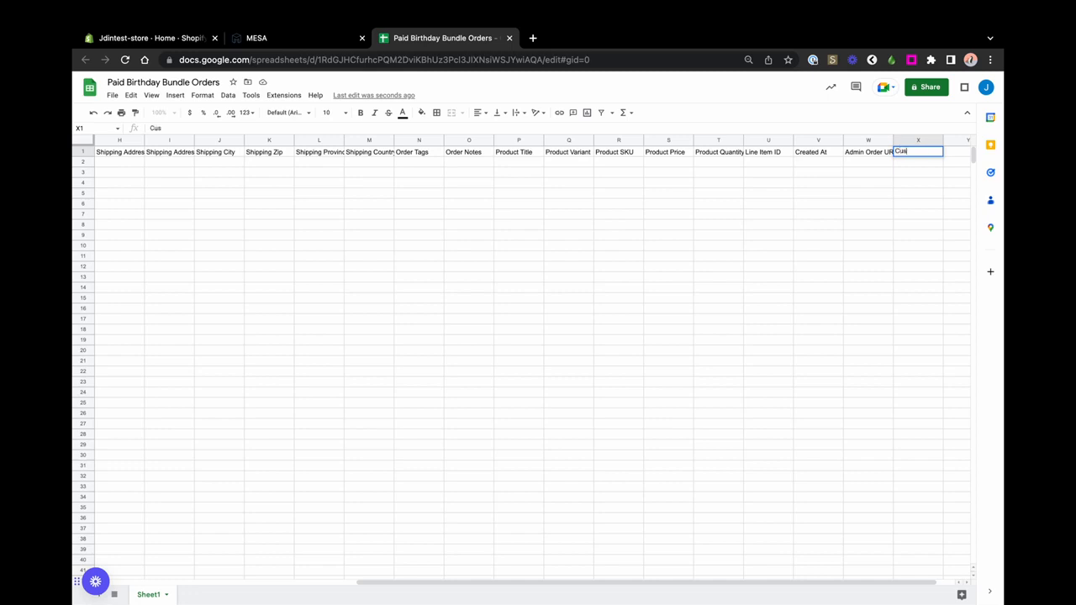
pyautogui.write('Customer Tags')
pyautogui.click(960, 156)
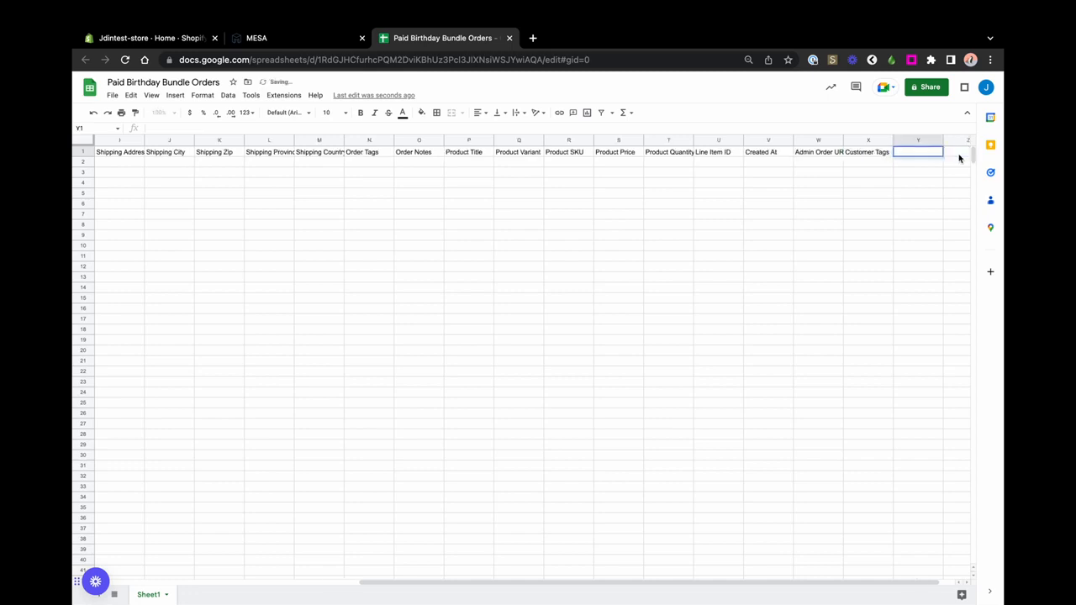
pyautogui.write('Order Count')
pyautogui.click(909, 183)
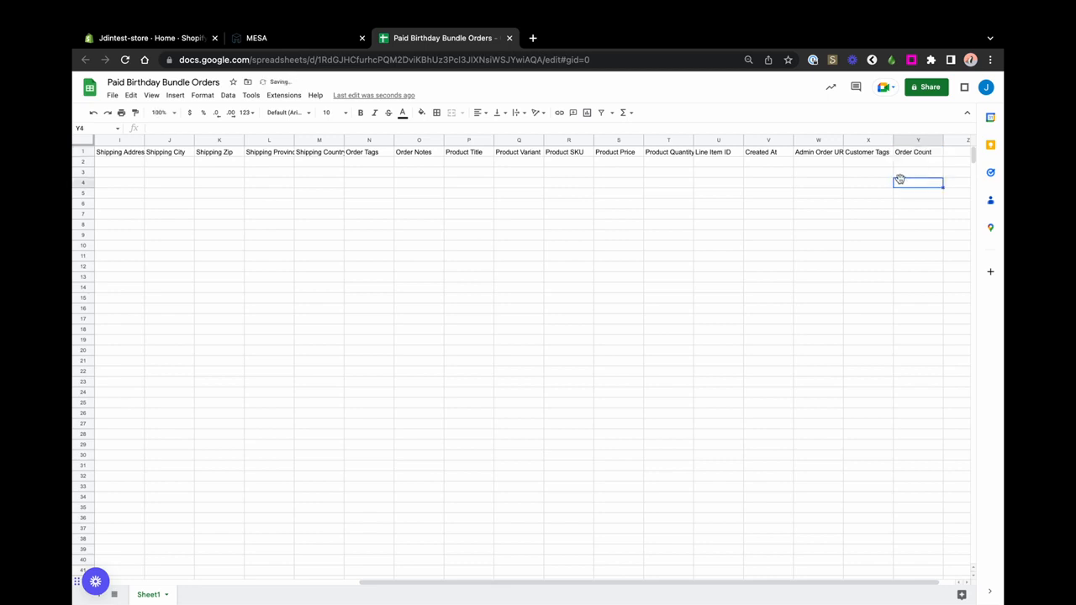
# Step: Switch back to MESA, update the Create Row step's spreadsheet columns and dismiss the template help
pyautogui.click(287, 39)
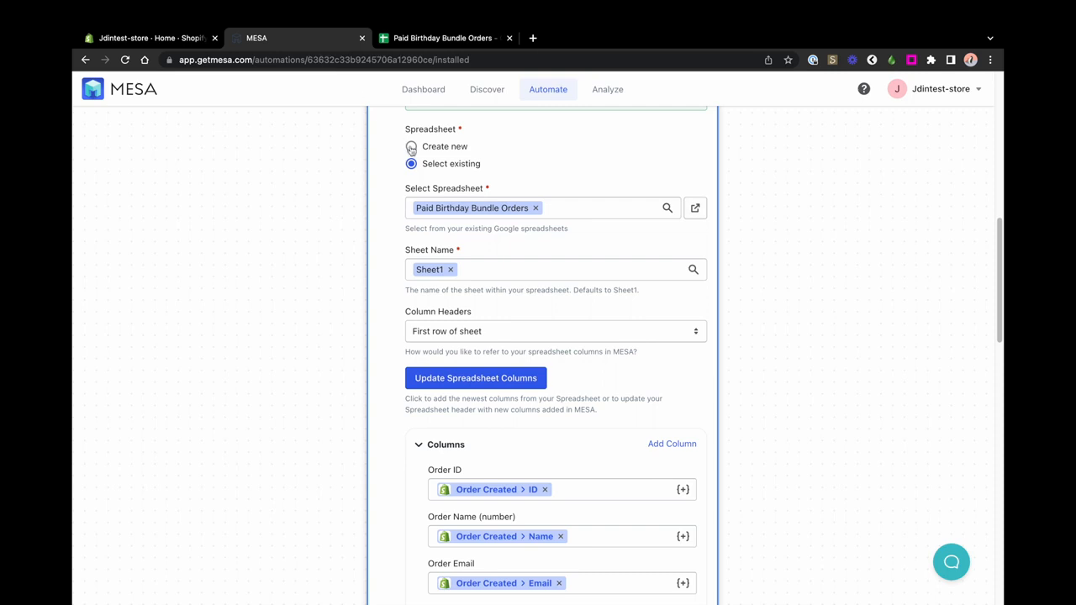
pyautogui.click(471, 380)
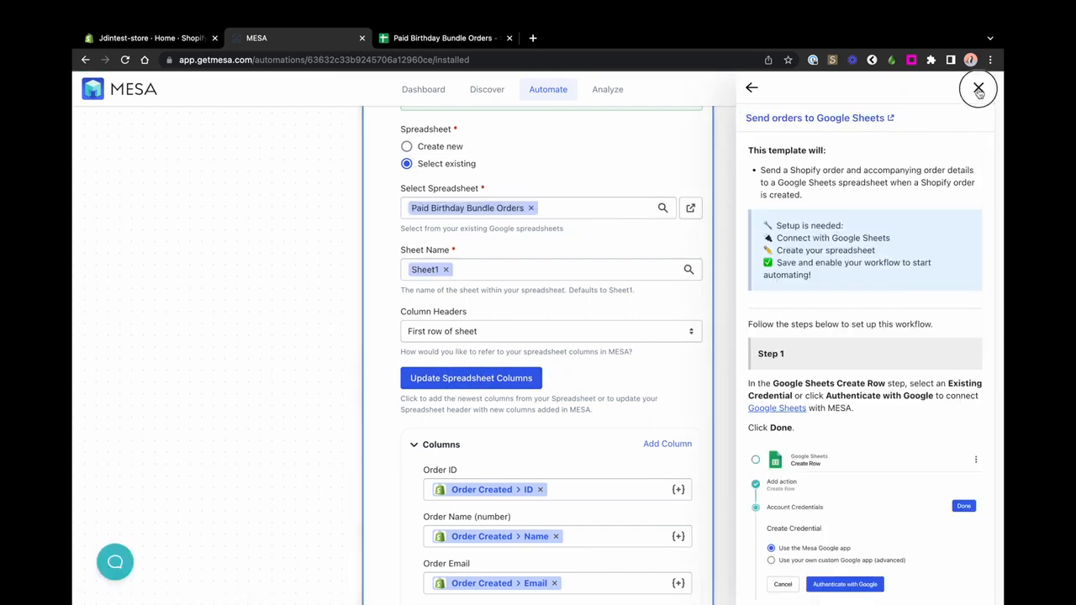
pyautogui.click(977, 88)
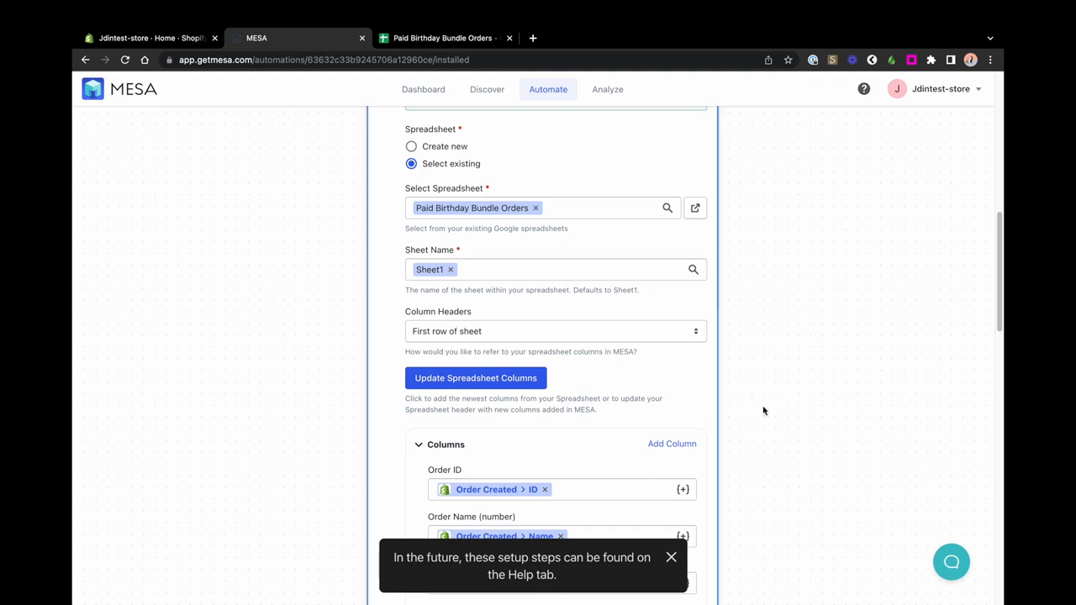
# Step: Map the Customer Tags column to the Order Created > Customer > Tags variable
pyautogui.scroll(-10, 763, 410)
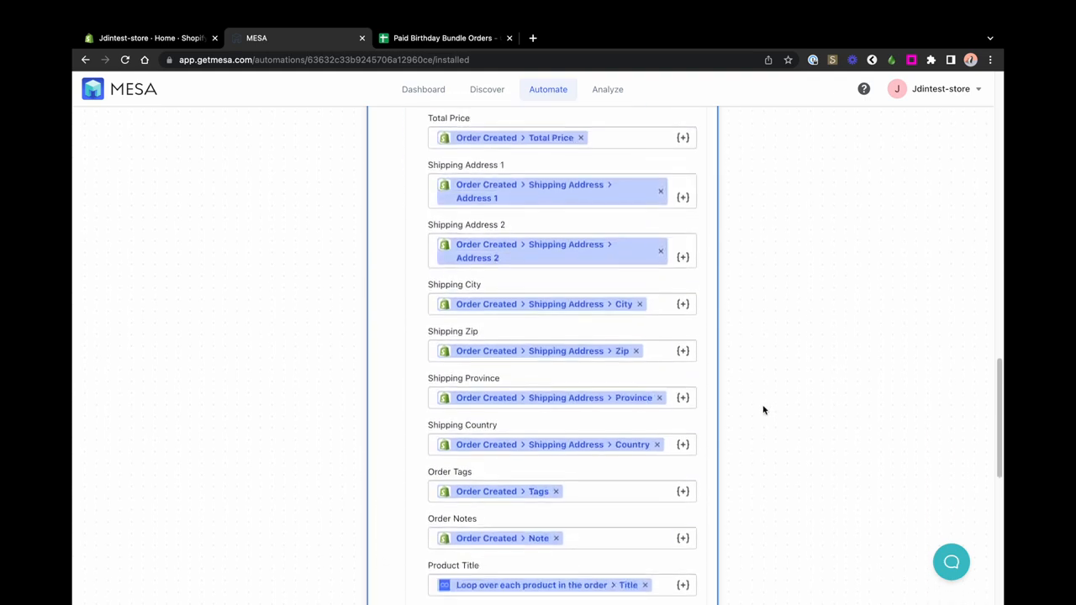
pyautogui.scroll(-5, 763, 410)
pyautogui.click(636, 458)
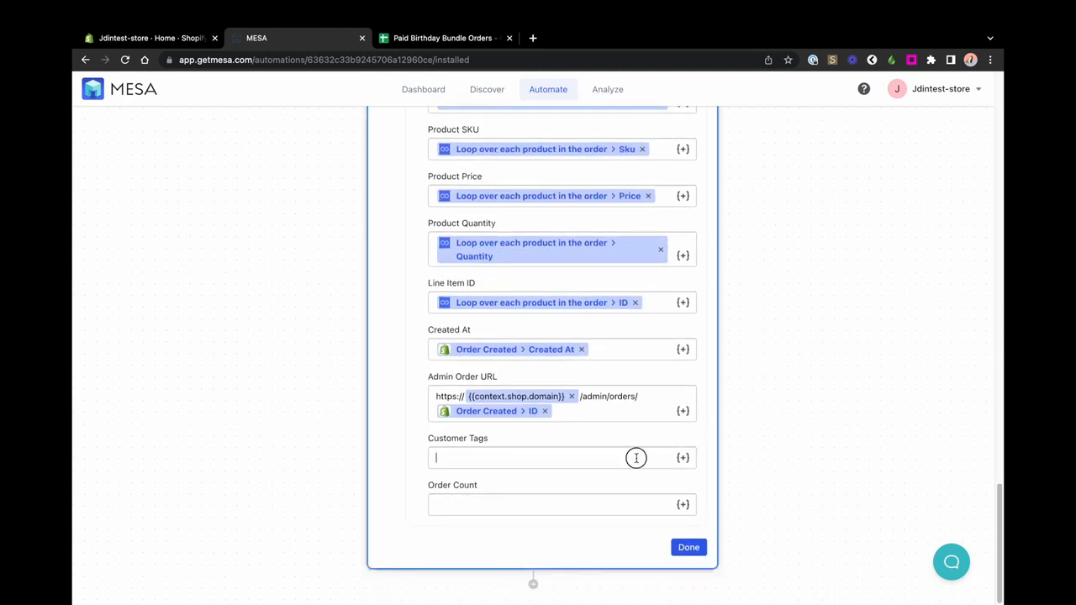
pyautogui.click(679, 459)
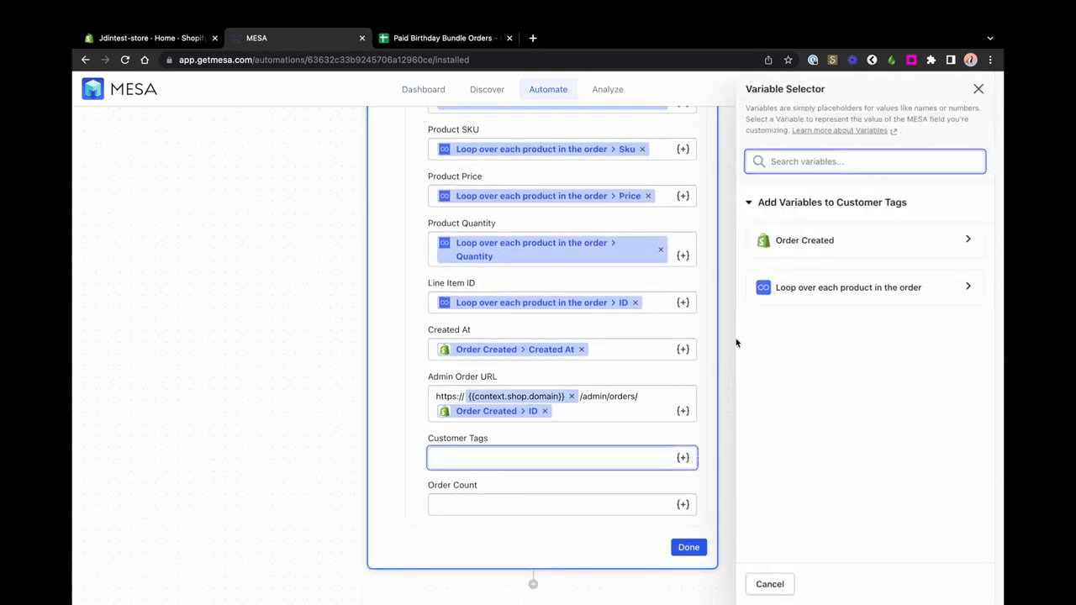
pyautogui.click(795, 254)
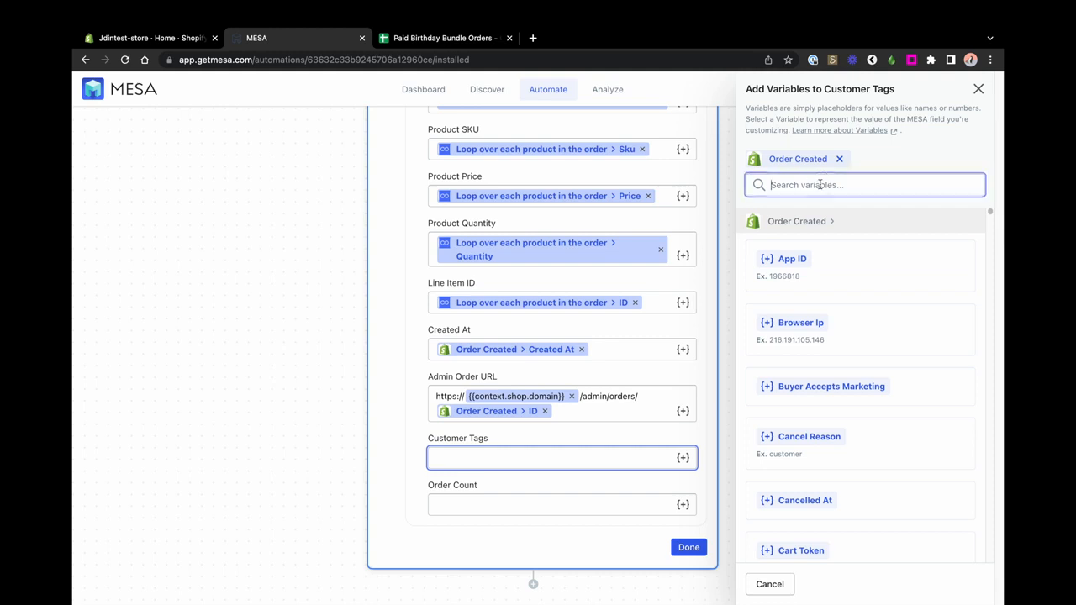
pyautogui.write('customer')
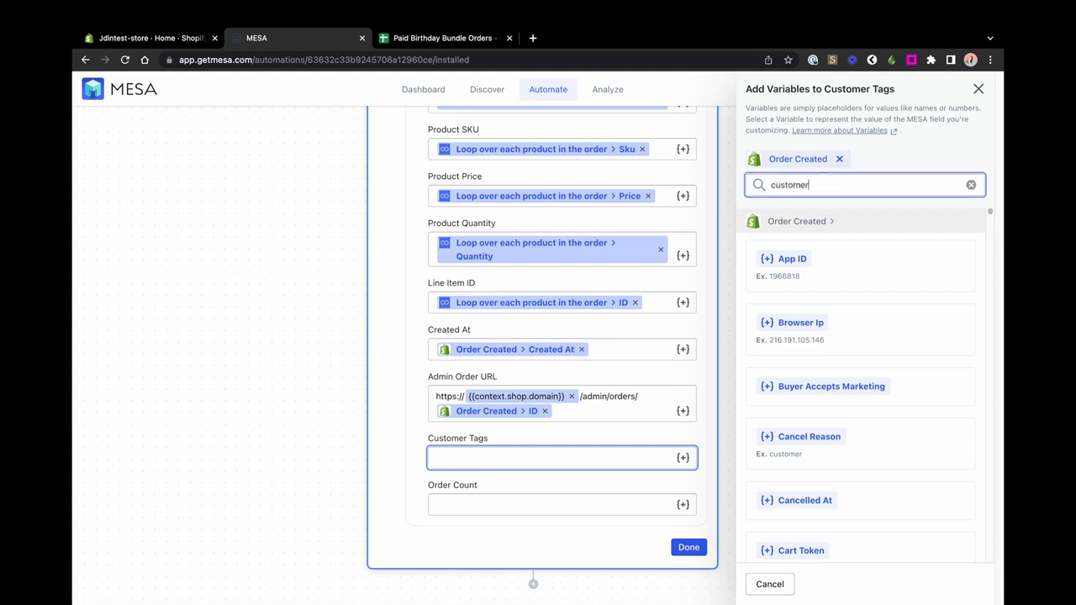
pyautogui.scroll(-3, 826, 358)
pyautogui.scroll(-10, 827, 358)
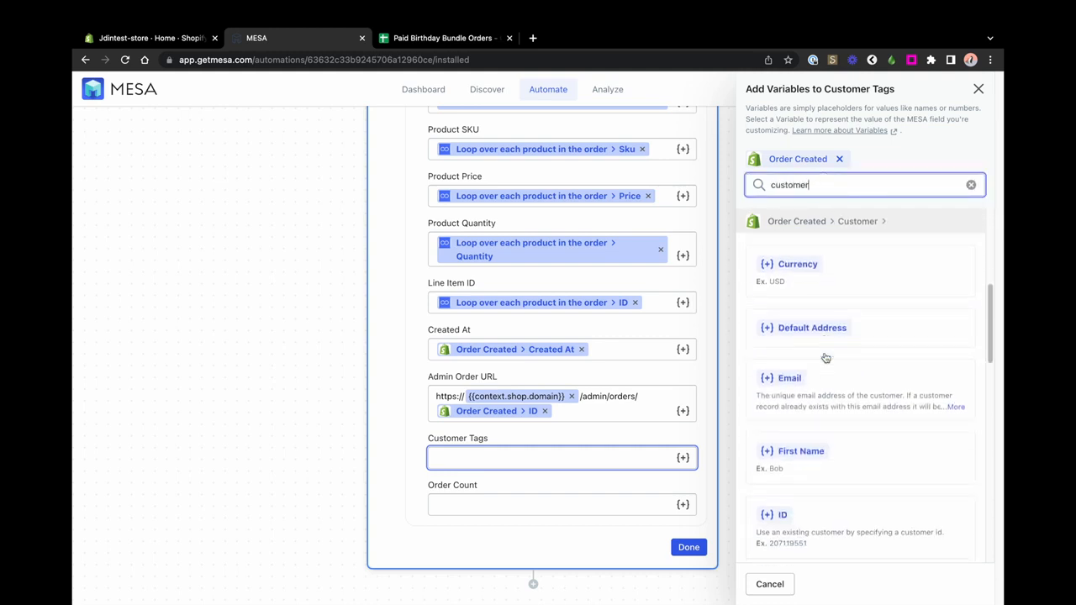
pyautogui.scroll(-5, 826, 357)
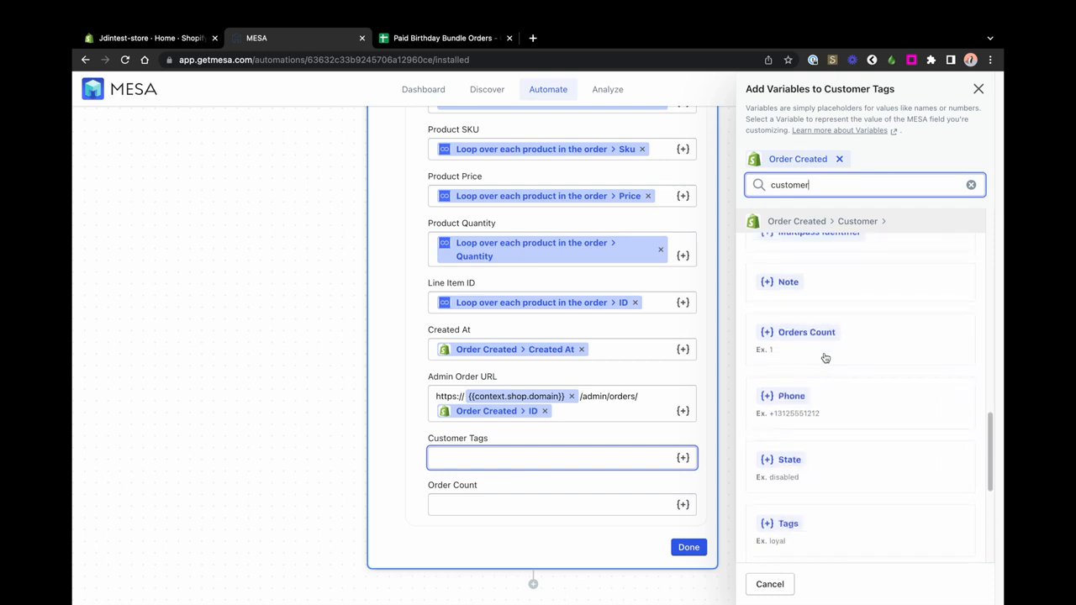
pyautogui.click(792, 423)
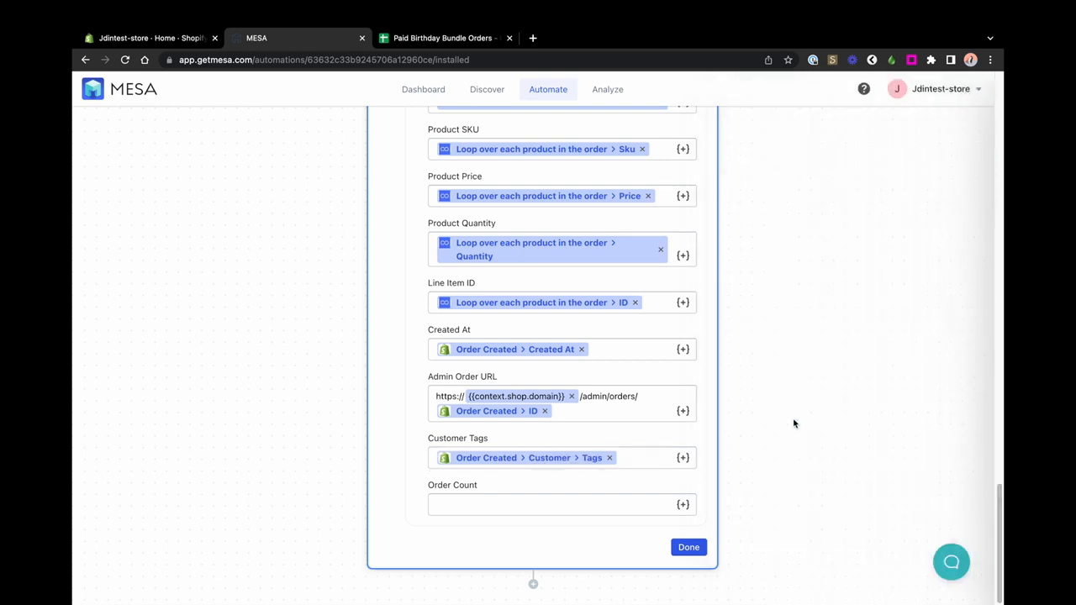
# Step: Map the Order Count column to the Order Created > Customer > Orders Count variable and finish the Create Row configuration
pyautogui.click(617, 504)
pyautogui.click(680, 505)
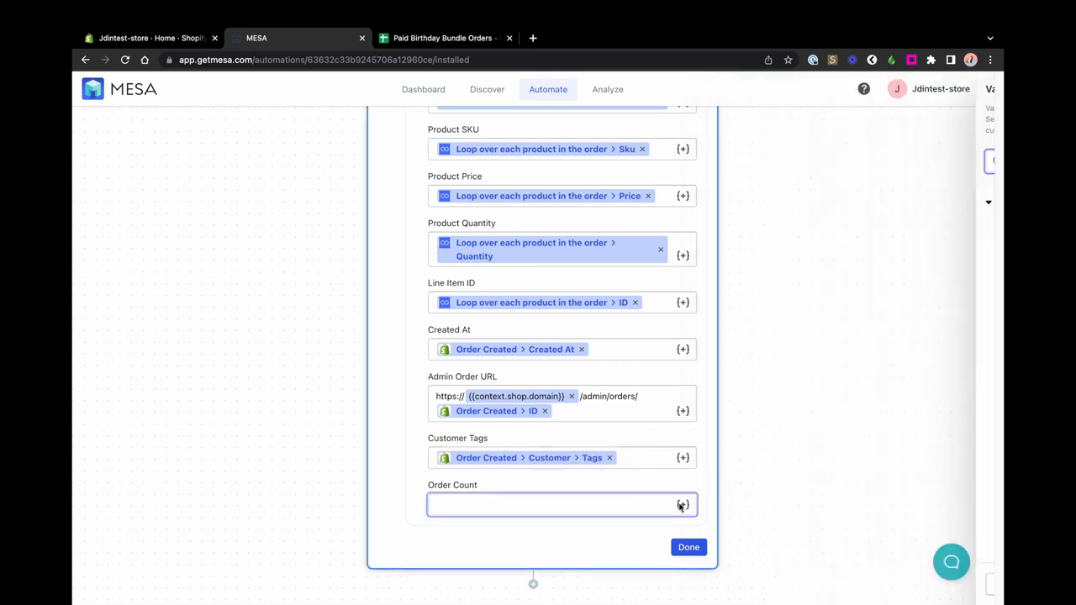
pyautogui.click(874, 290)
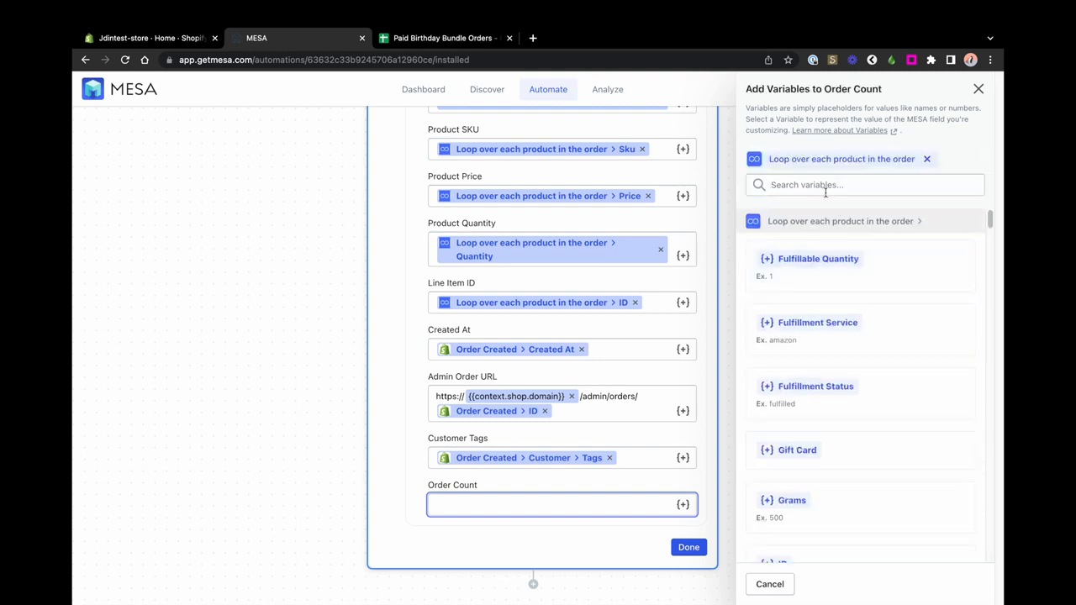
pyautogui.click(927, 159)
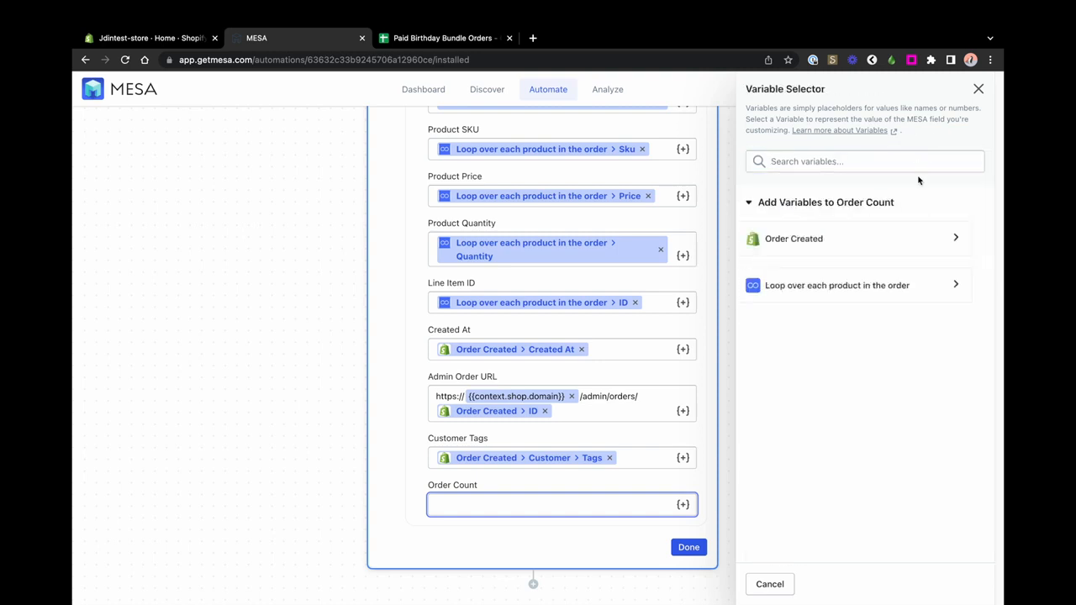
pyautogui.click(846, 241)
pyautogui.click(816, 185)
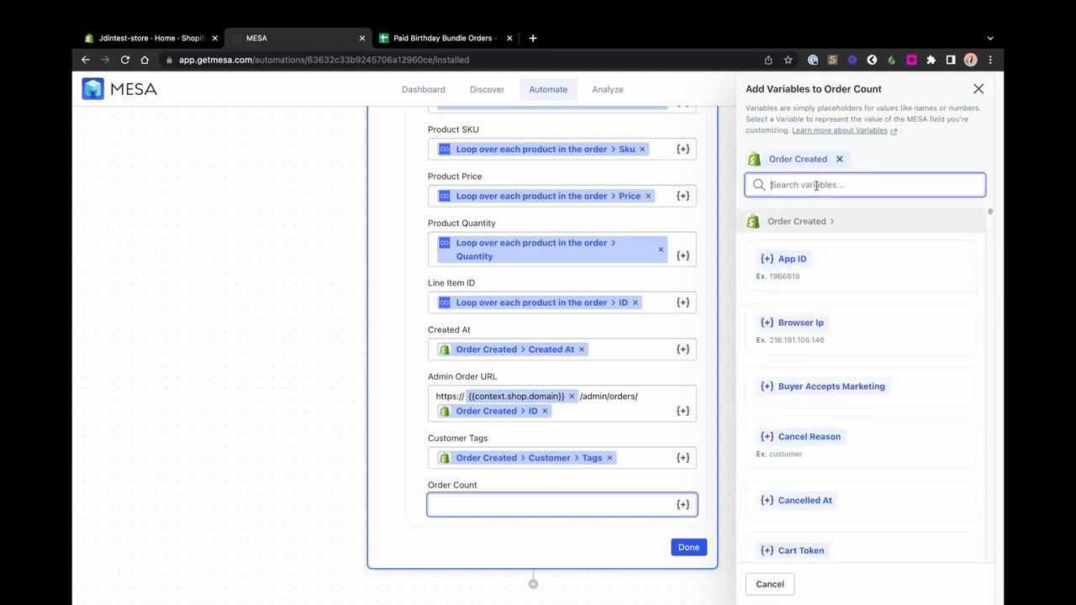
pyautogui.write('count')
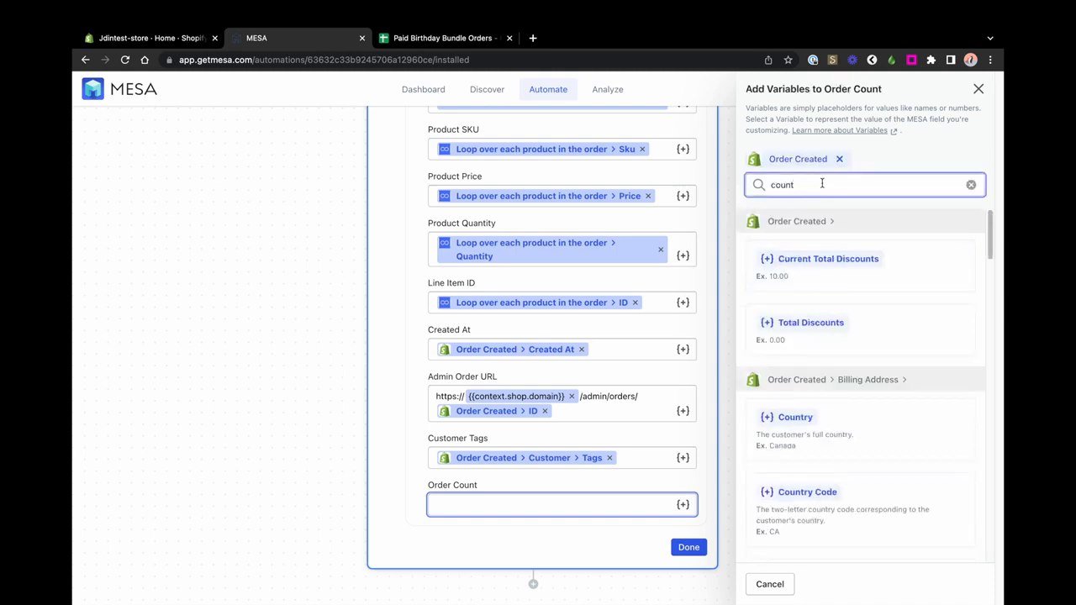
pyautogui.scroll(-5, 811, 421)
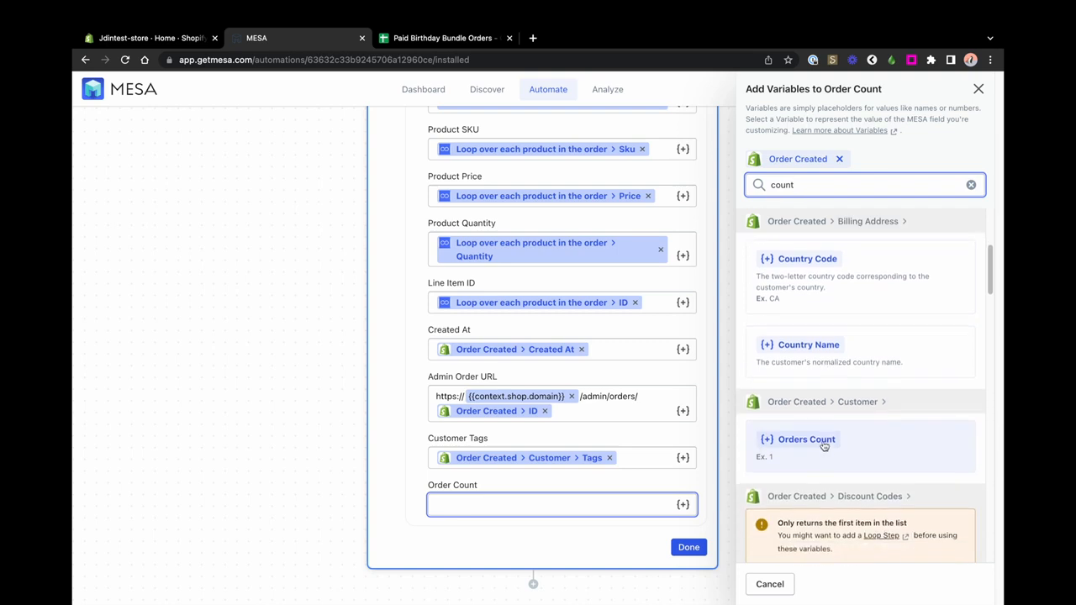
pyautogui.click(817, 440)
pyautogui.click(689, 548)
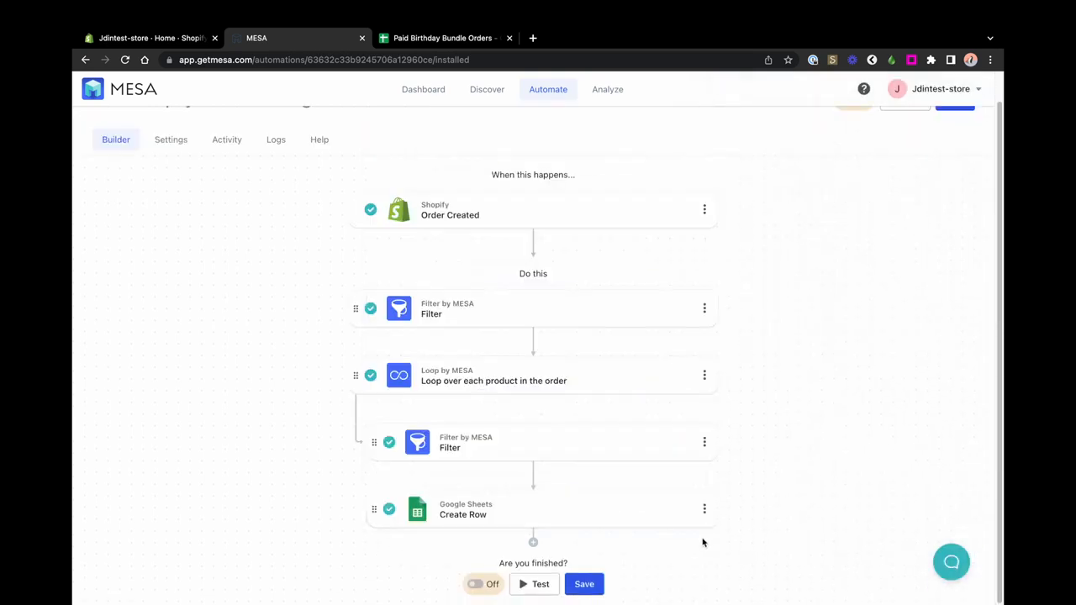
# Step: Save the workflow and run a test with the most recent Shopify order
pyautogui.click(597, 587)
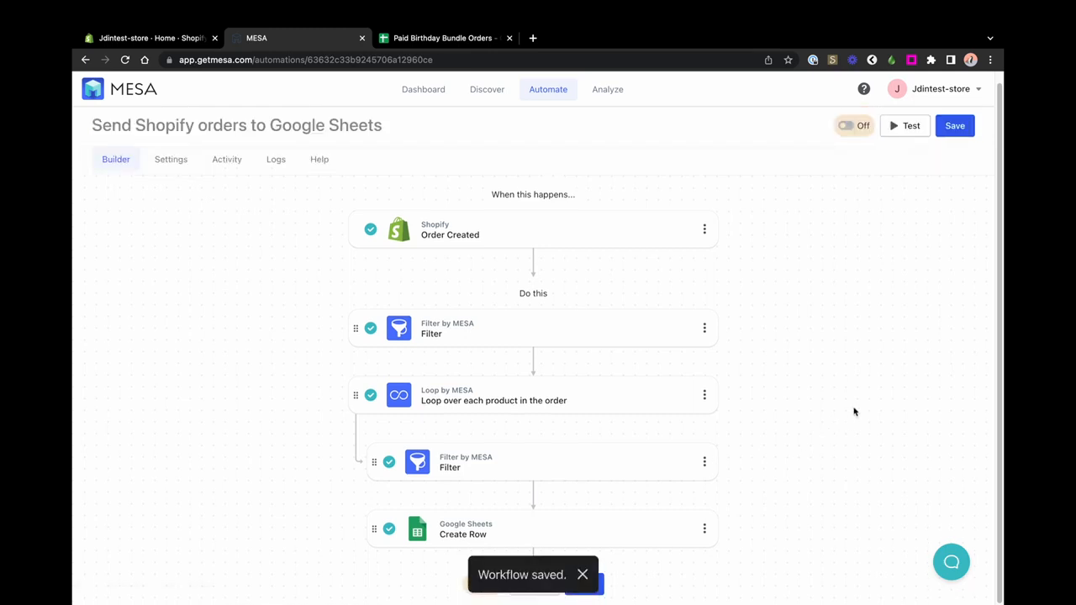
pyautogui.click(906, 126)
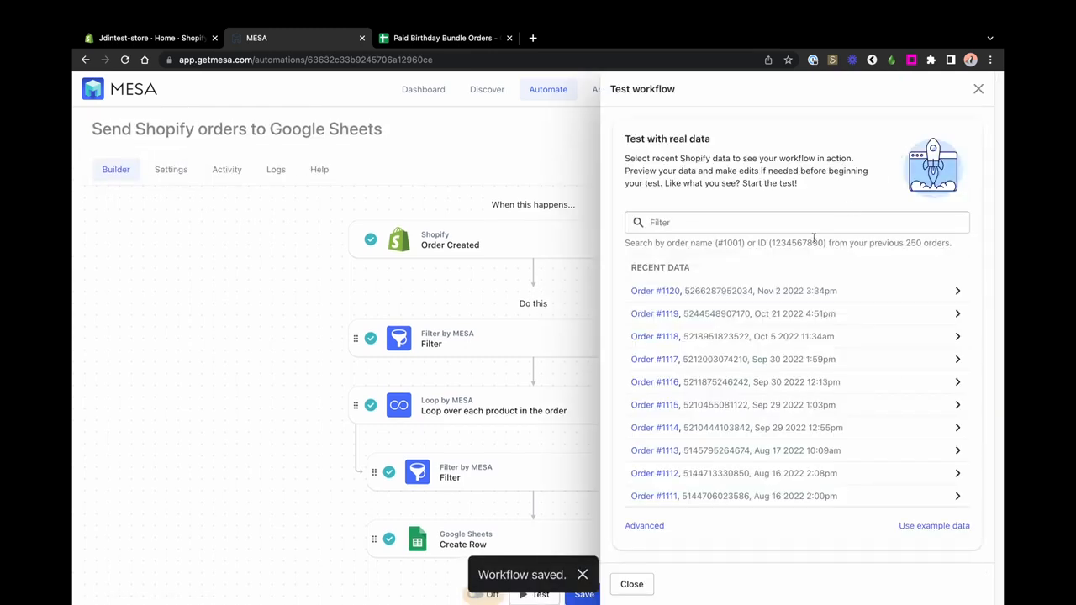
pyautogui.click(735, 290)
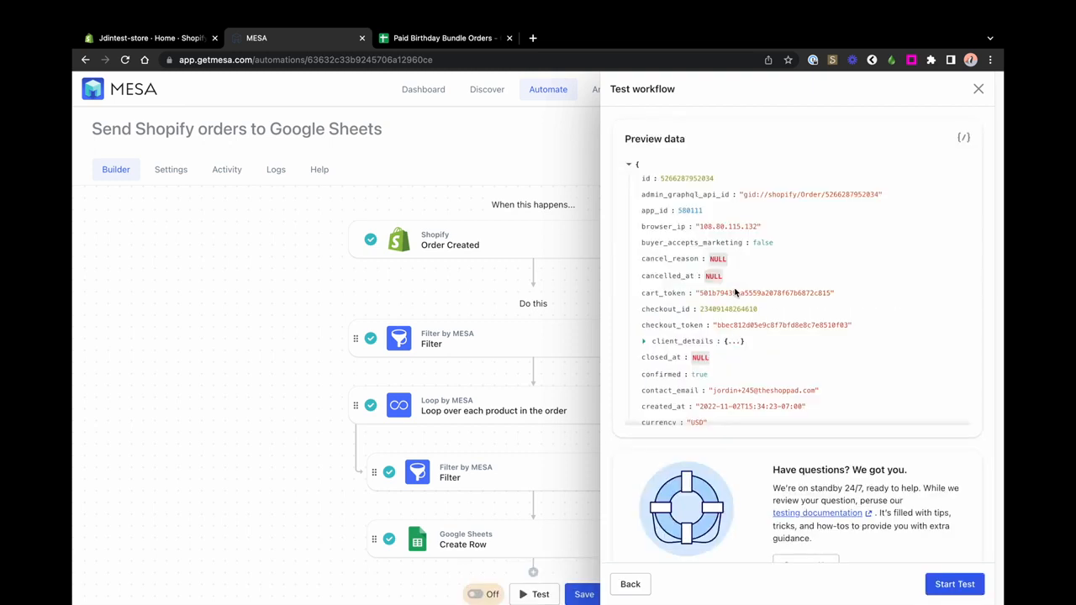
pyautogui.click(951, 585)
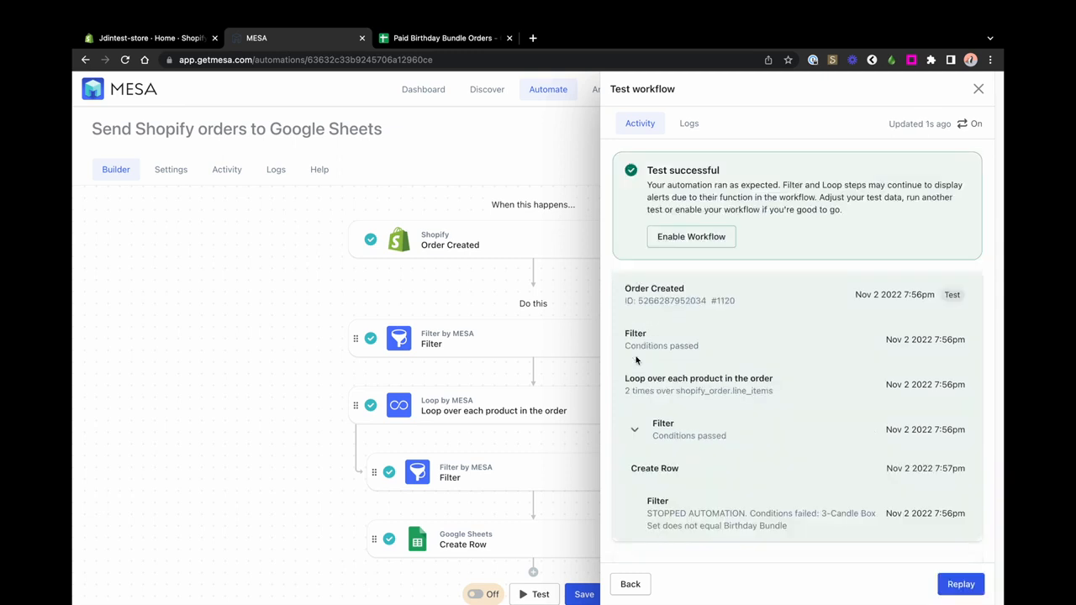
# Step: Review the test activity, close the test and check the Paid Birthday Bundle Orders spreadsheet for the order row
pyautogui.click(635, 431)
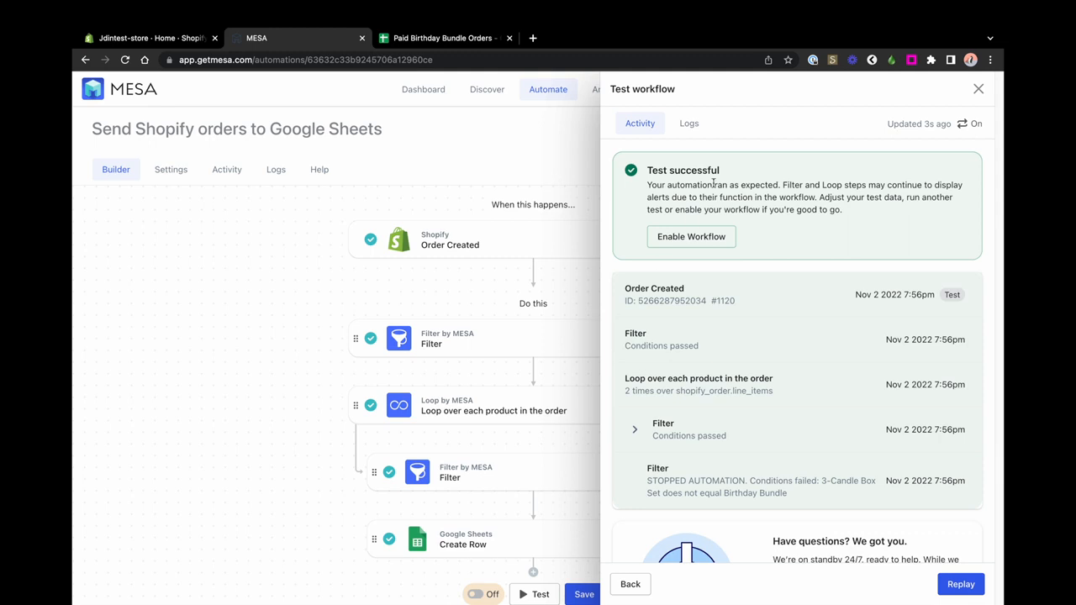
pyautogui.click(977, 88)
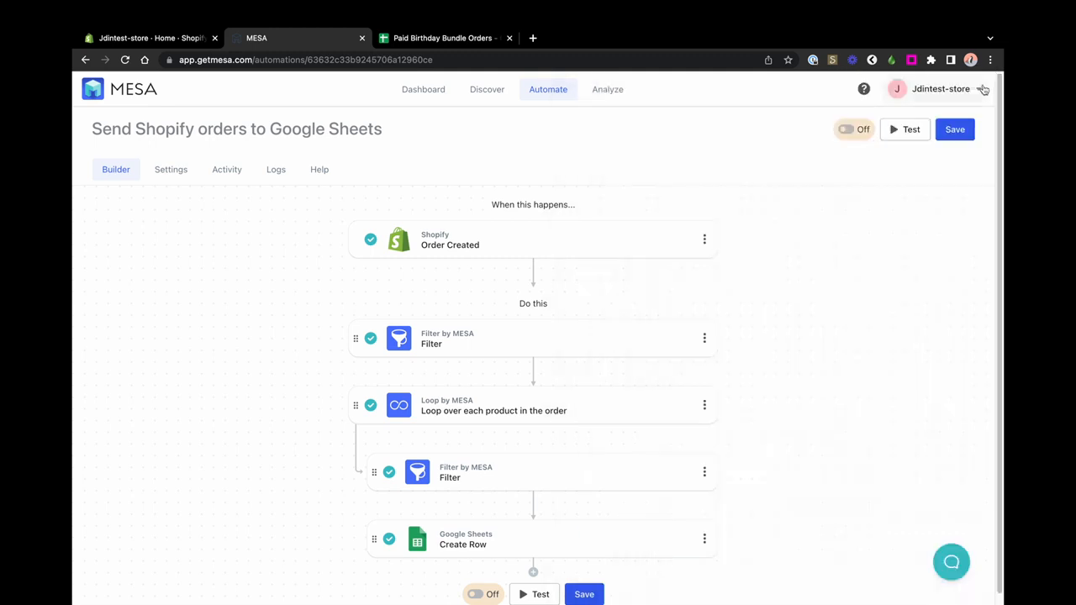
pyautogui.click(500, 40)
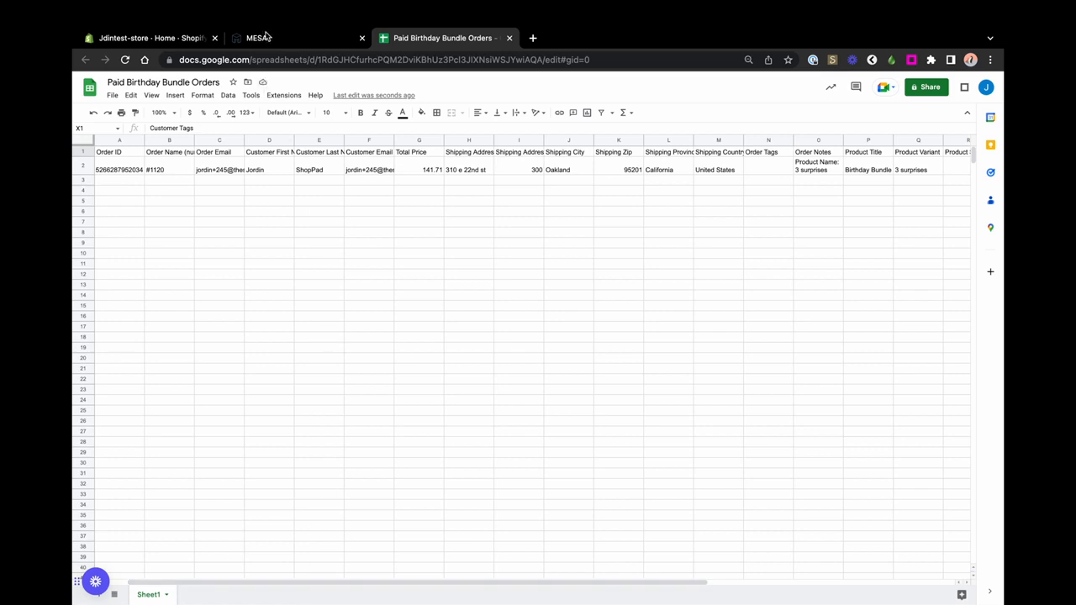
# Step: Return to MESA, turn the workflow on and open the support contact form
pyautogui.click(264, 38)
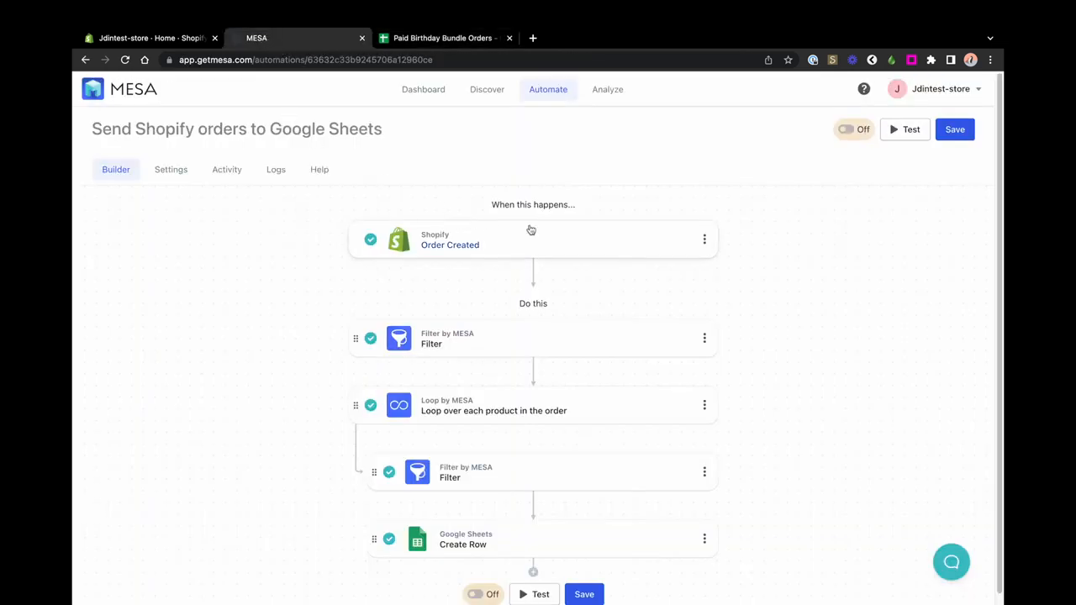
pyautogui.click(847, 130)
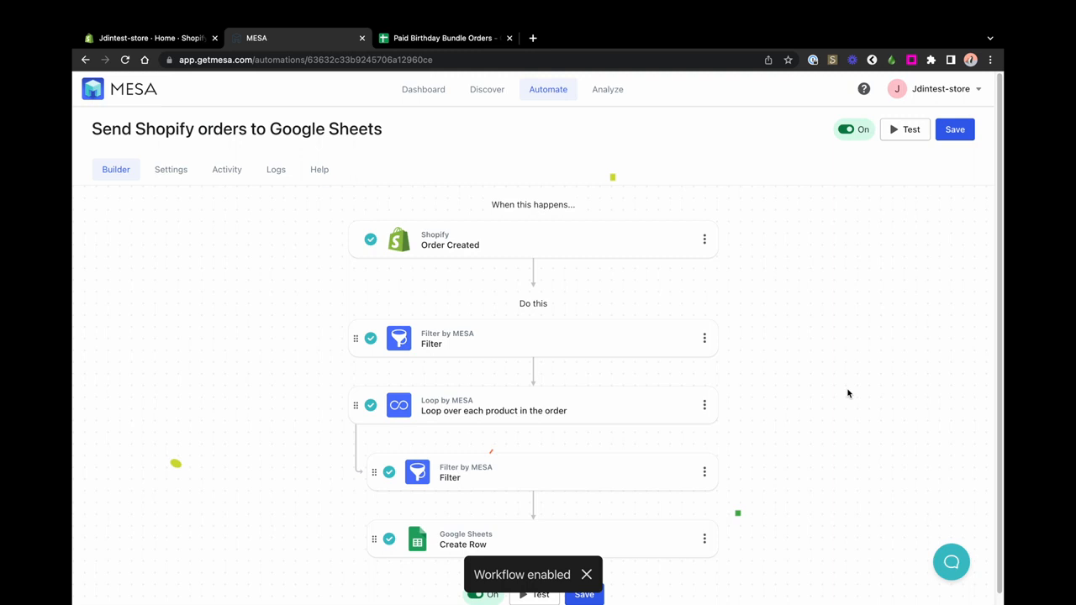
pyautogui.click(951, 561)
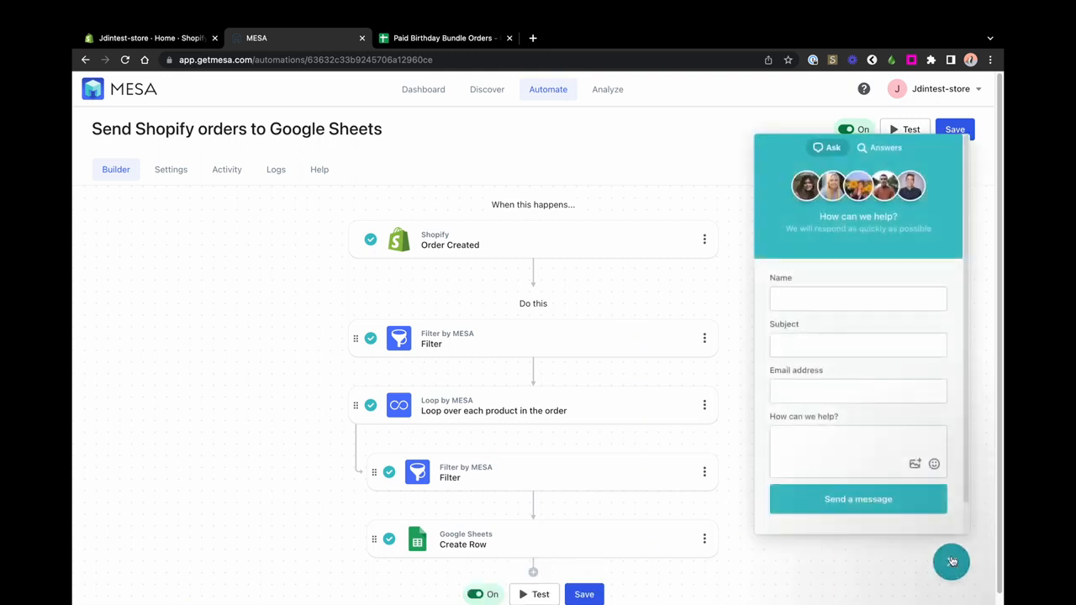
pyautogui.click(951, 562)
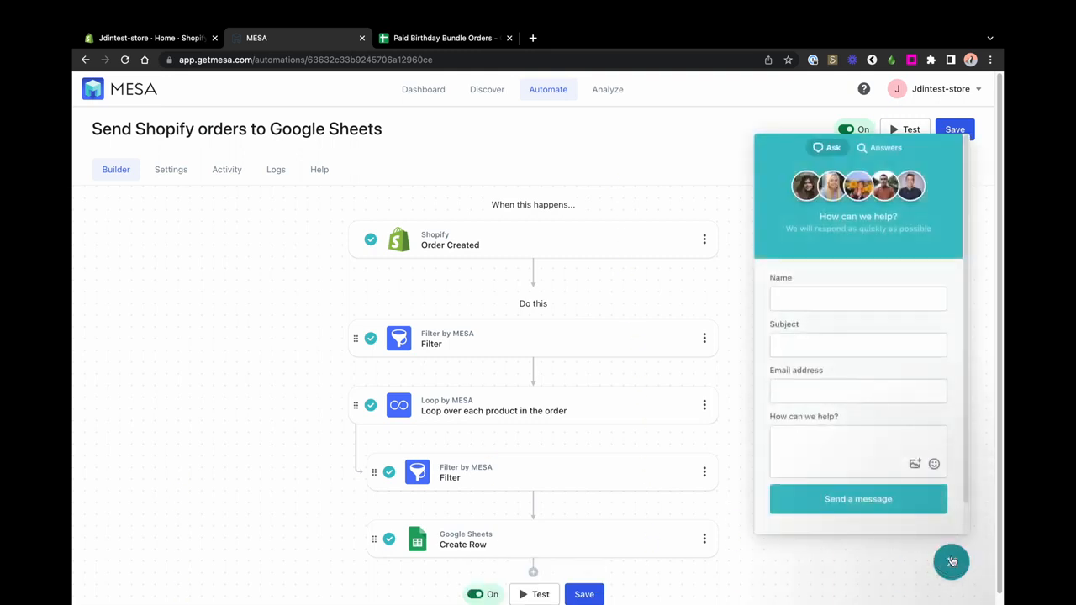